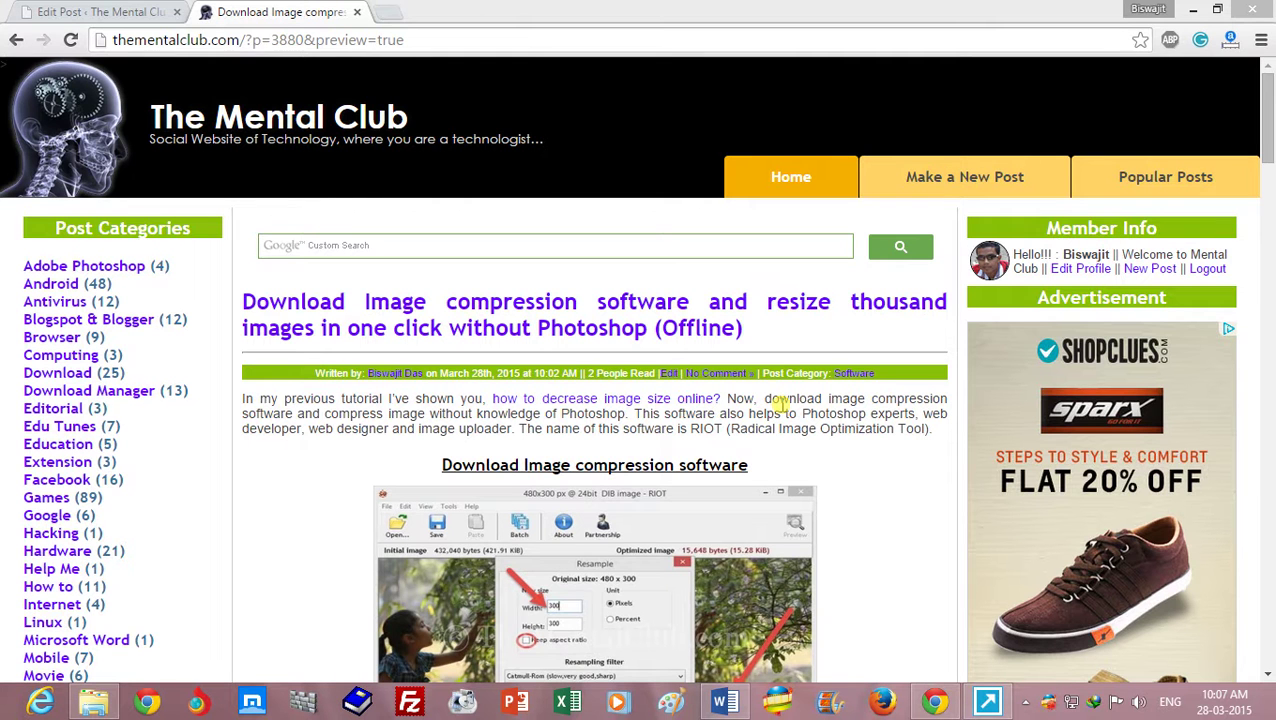
Scroll the browser article, highlighting the tool's full name and the 'Reduce image size in a second' heading.
{"action": "left_click_drag", "start_coordinate": [1268, 117], "coordinate": [1268, 272]}
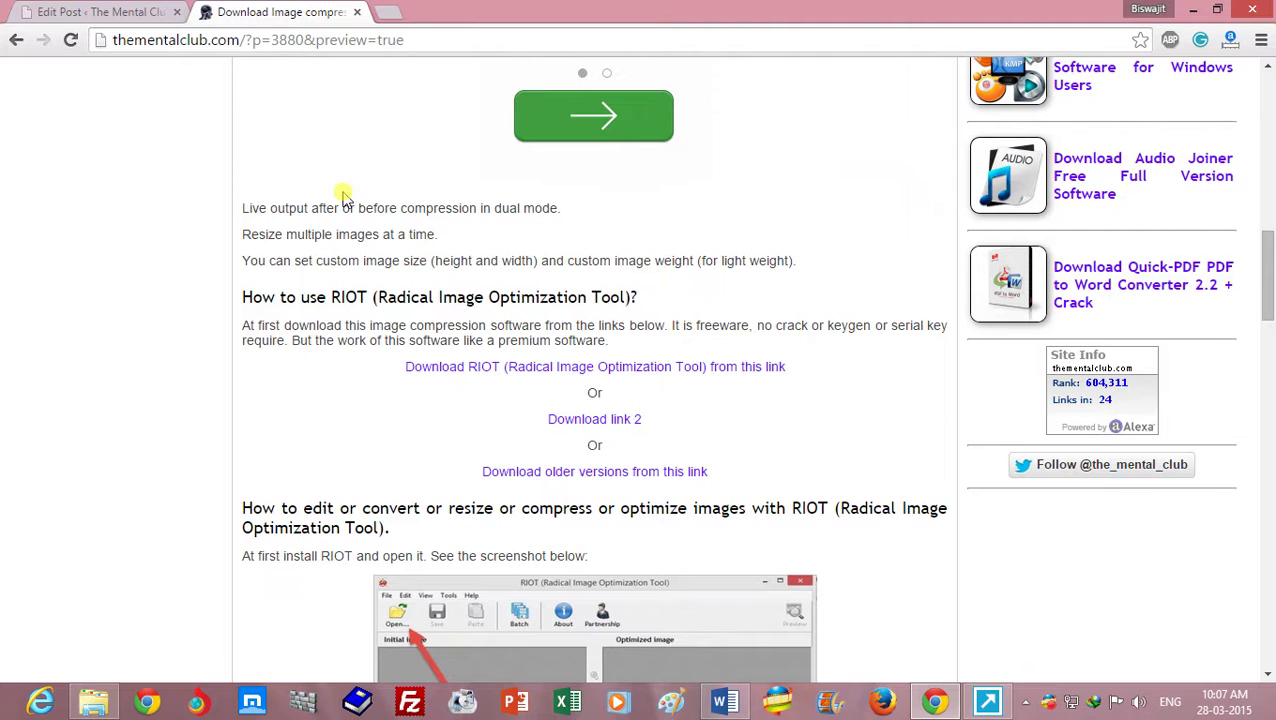
{"action": "left_click_drag", "start_coordinate": [376, 297], "coordinate": [622, 298]}
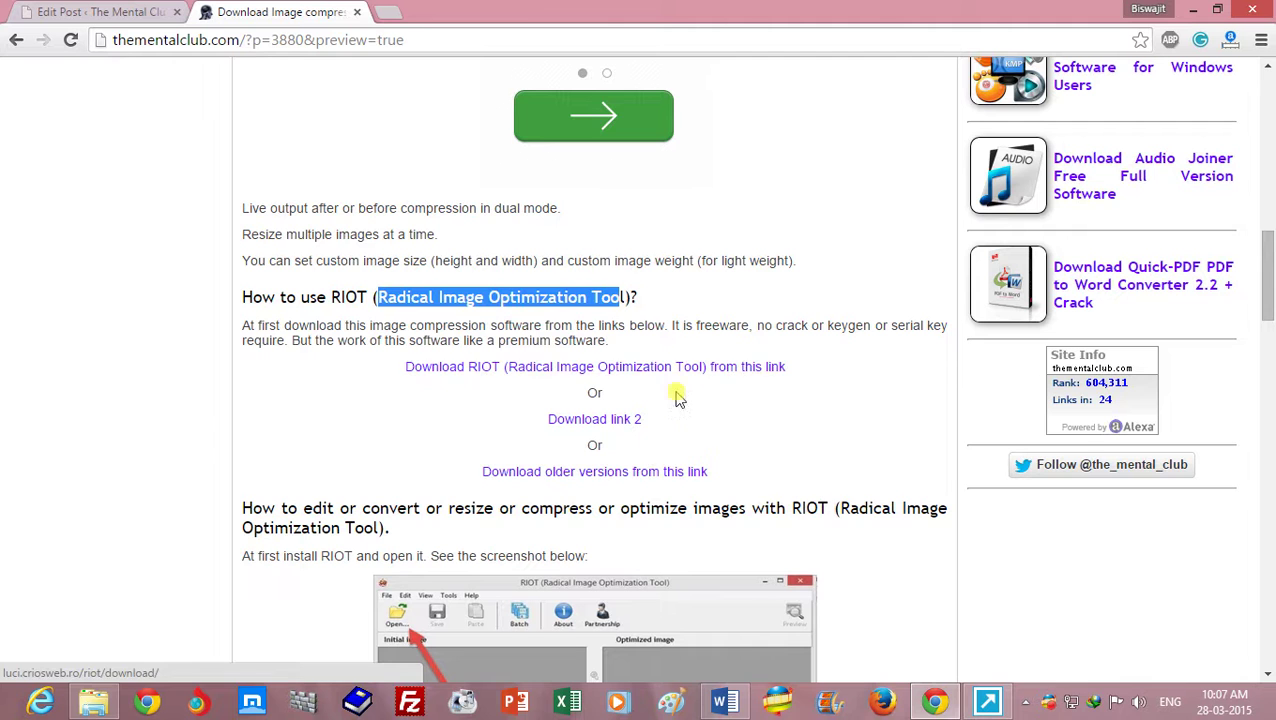
{"action": "left_click", "coordinate": [678, 327]}
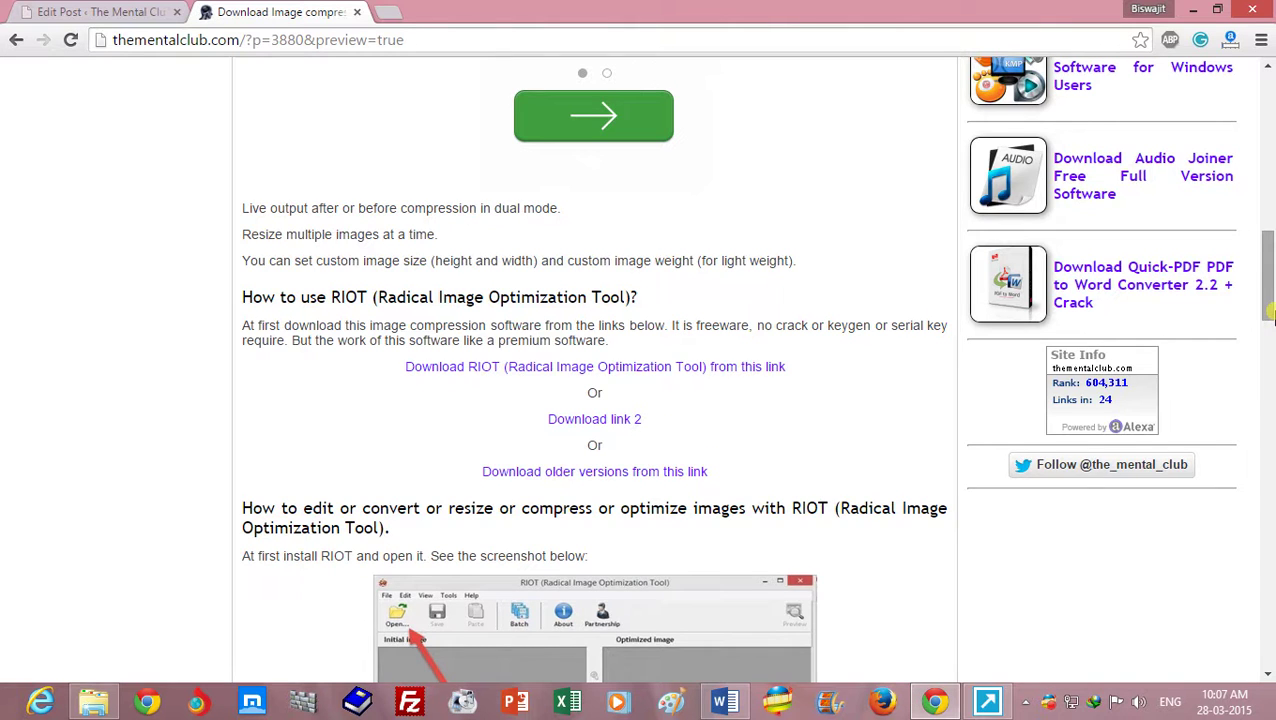
{"action": "left_click_drag", "start_coordinate": [1268, 316], "coordinate": [1268, 226]}
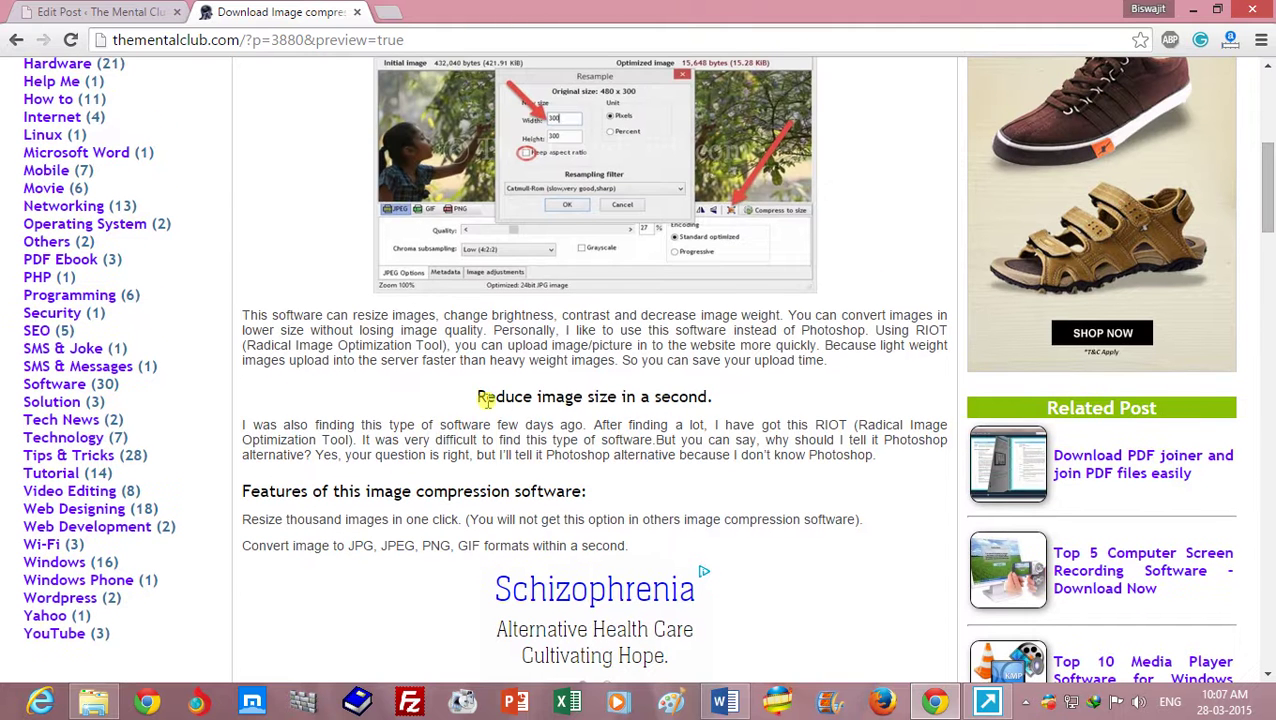
{"action": "left_click_drag", "start_coordinate": [481, 397], "coordinate": [697, 397]}
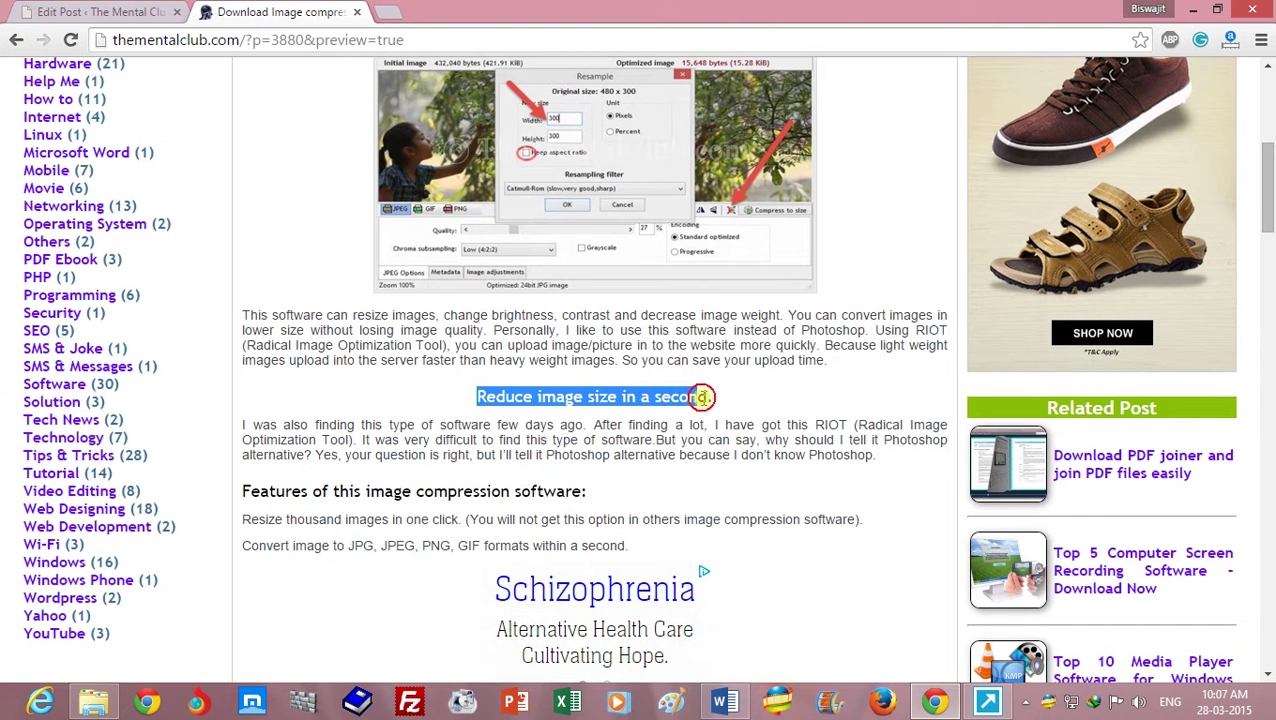
{"action": "left_click", "coordinate": [706, 422]}
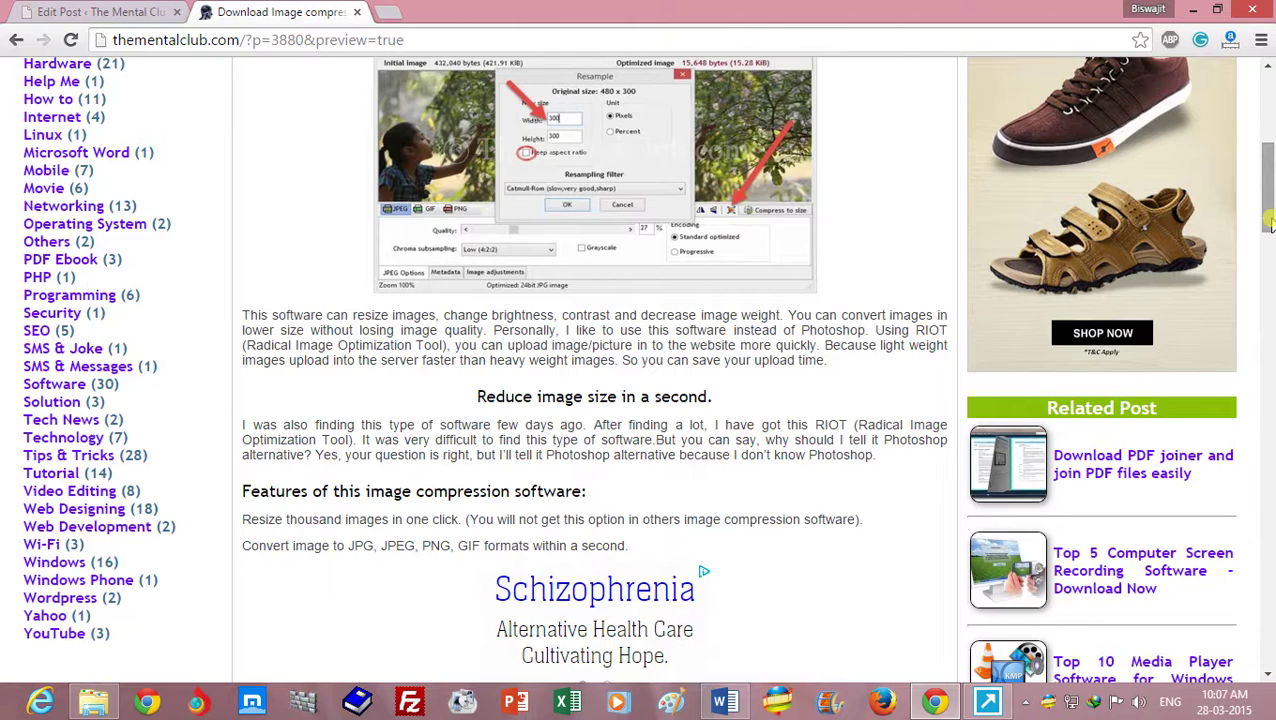
{"action": "left_click_drag", "start_coordinate": [1268, 220], "coordinate": [1268, 313]}
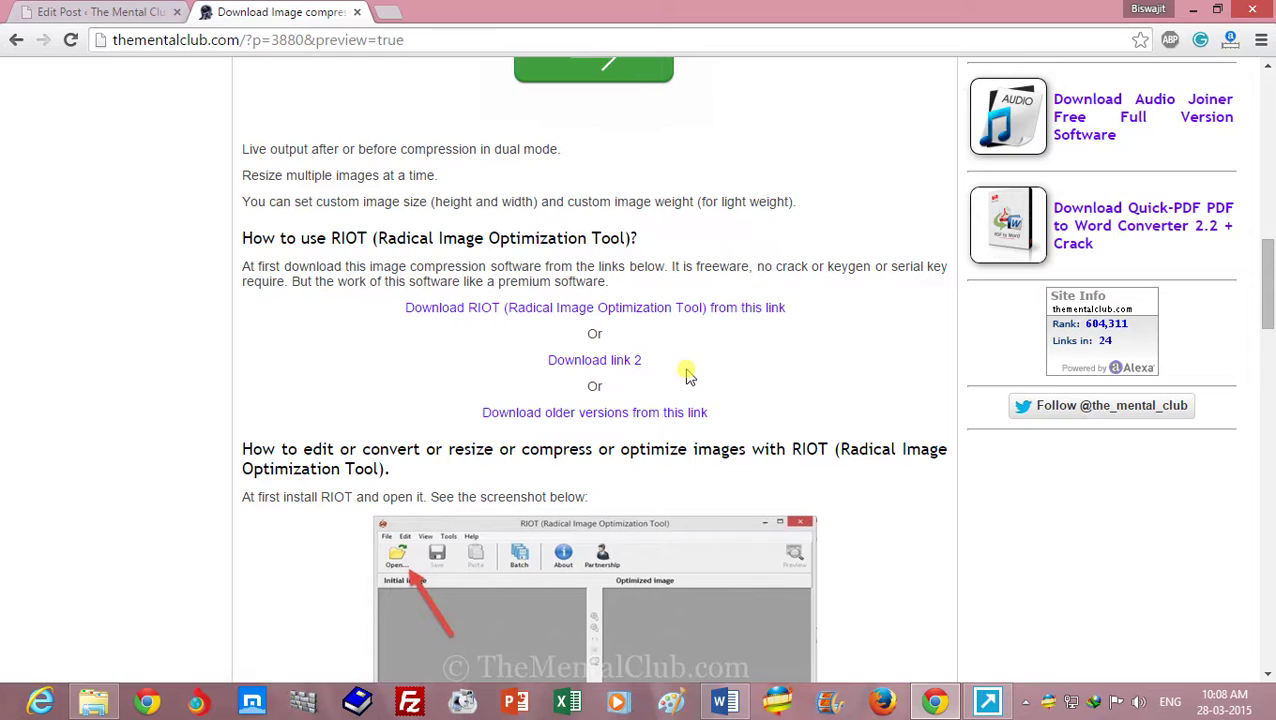
{"action": "left_click_drag", "start_coordinate": [1266, 300], "coordinate": [1270, 118]}
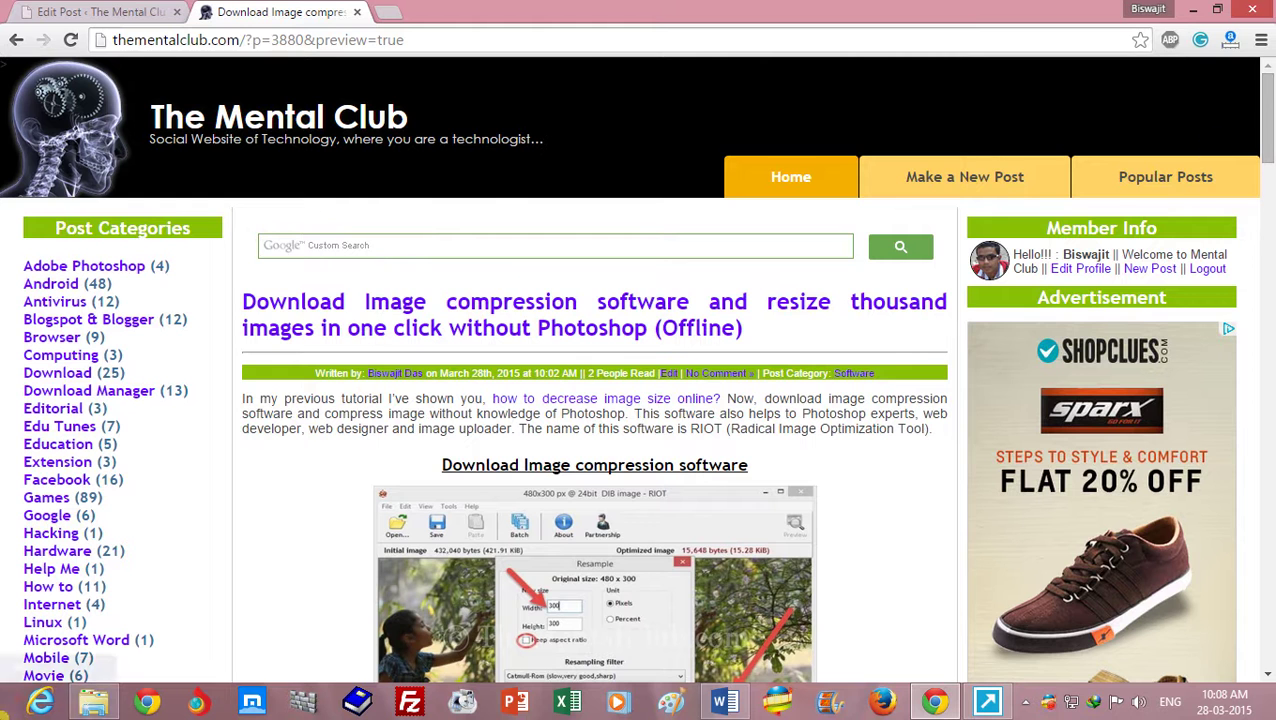
Launch RIOT by searching 'ri' from Start and position its window over the browser.
{"action": "left_click", "coordinate": [3, 712]}
{"action": "type", "text": "ri"}
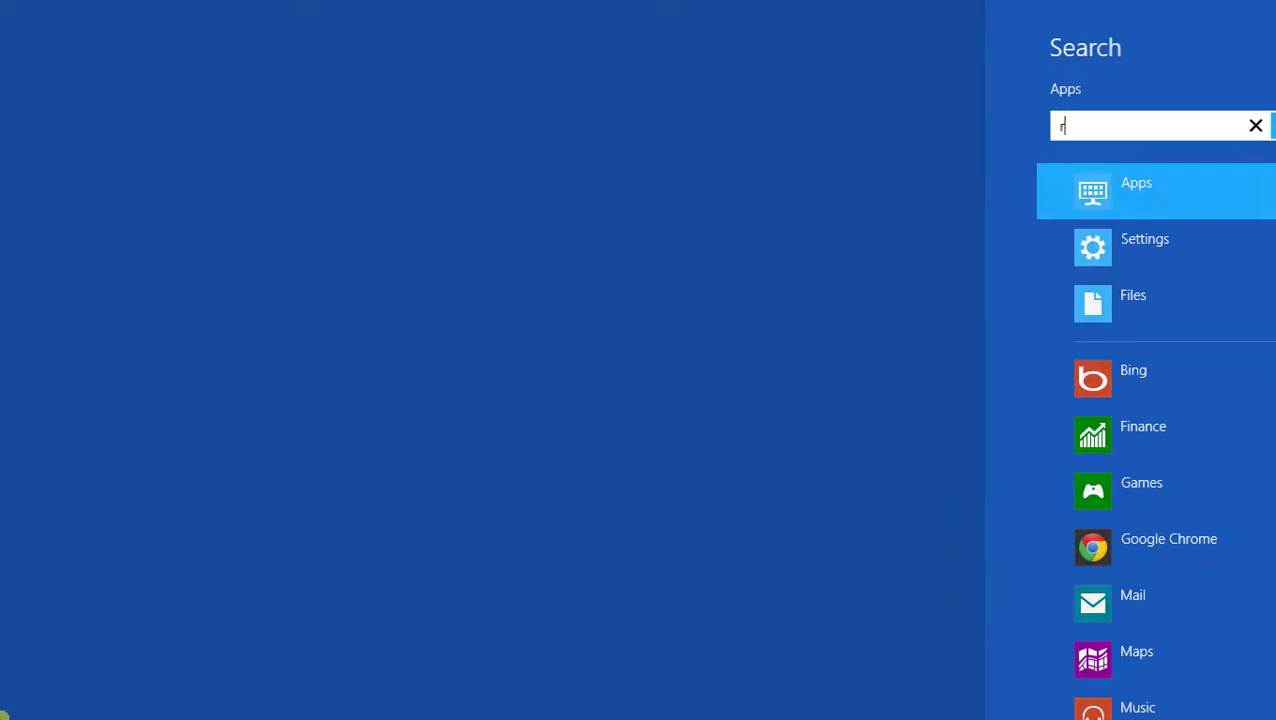
{"action": "left_click", "coordinate": [202, 159]}
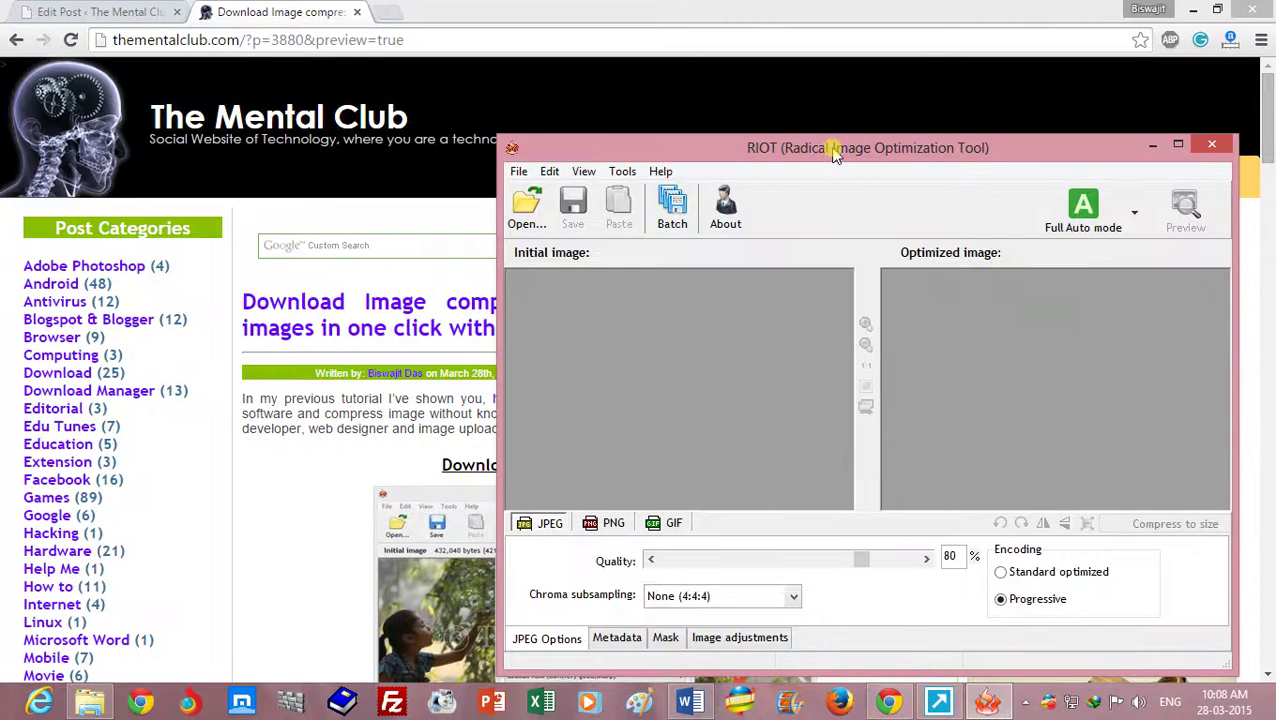
{"action": "left_click_drag", "start_coordinate": [832, 148], "coordinate": [572, 104]}
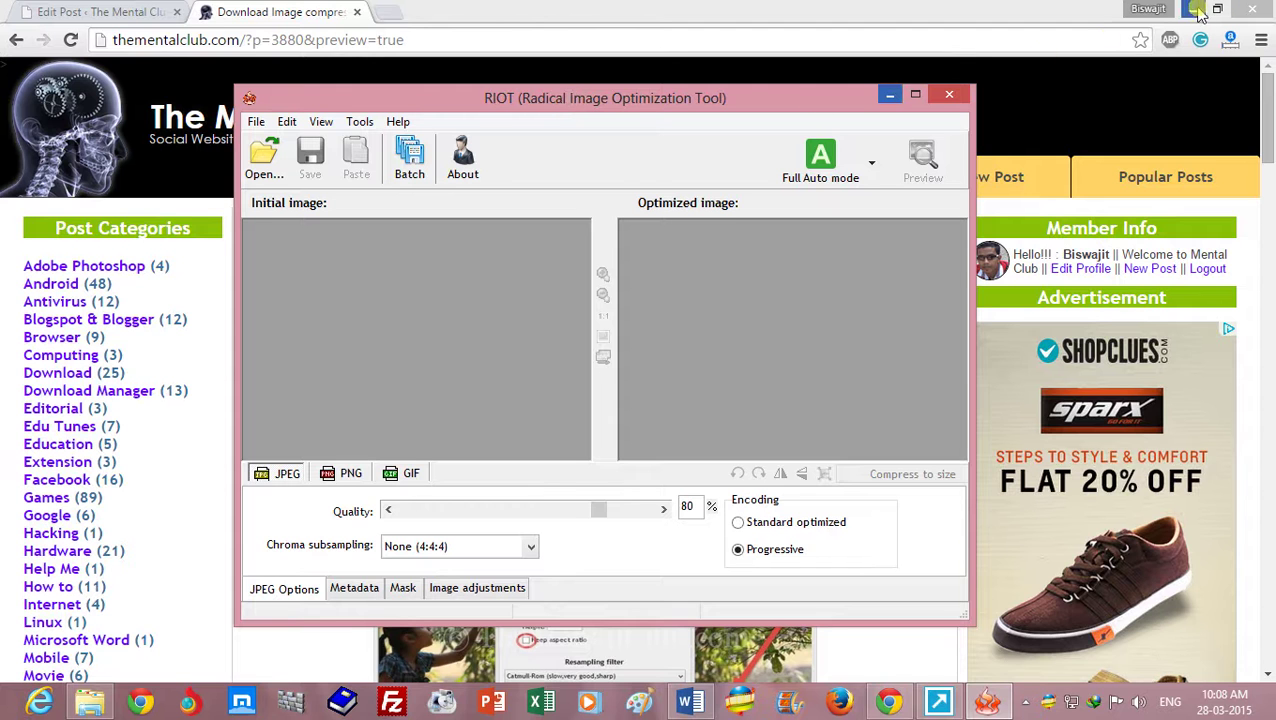
{"action": "left_click_drag", "start_coordinate": [636, 100], "coordinate": [661, 94]}
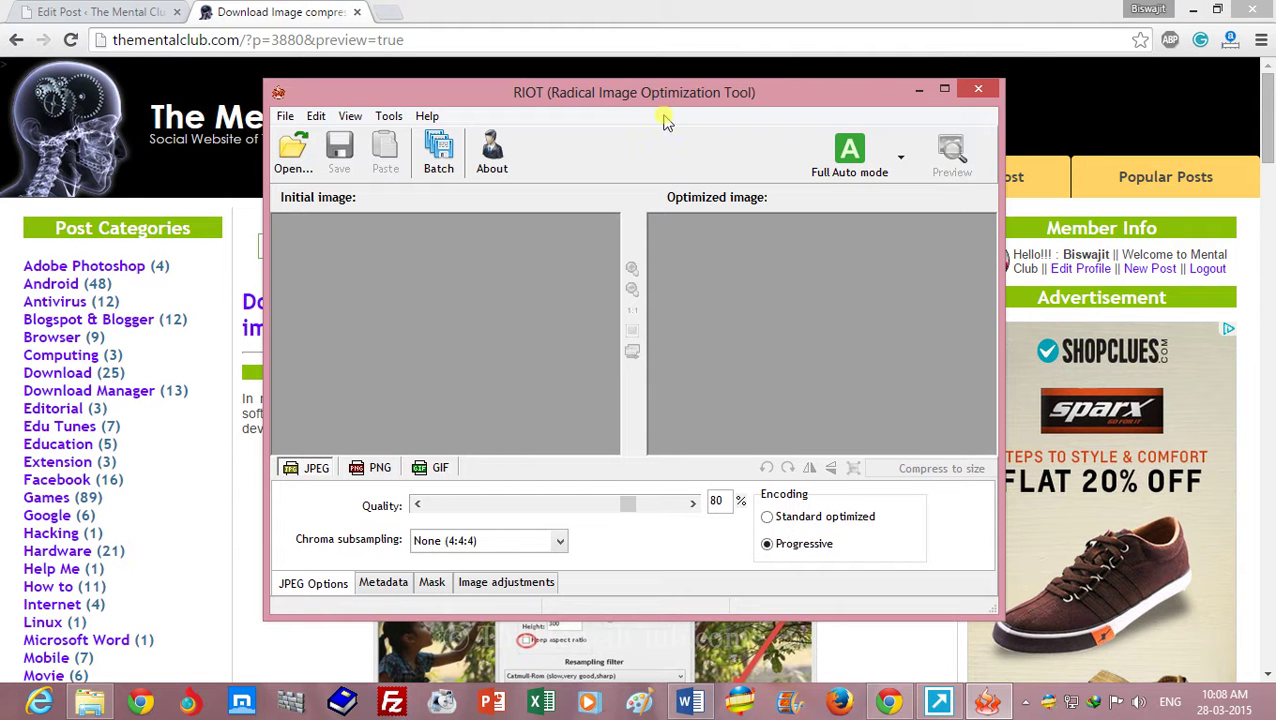
Minimize the browser and Word to reveal the desktop, shifting the RIOT window aside.
{"action": "left_click", "coordinate": [1198, 9]}
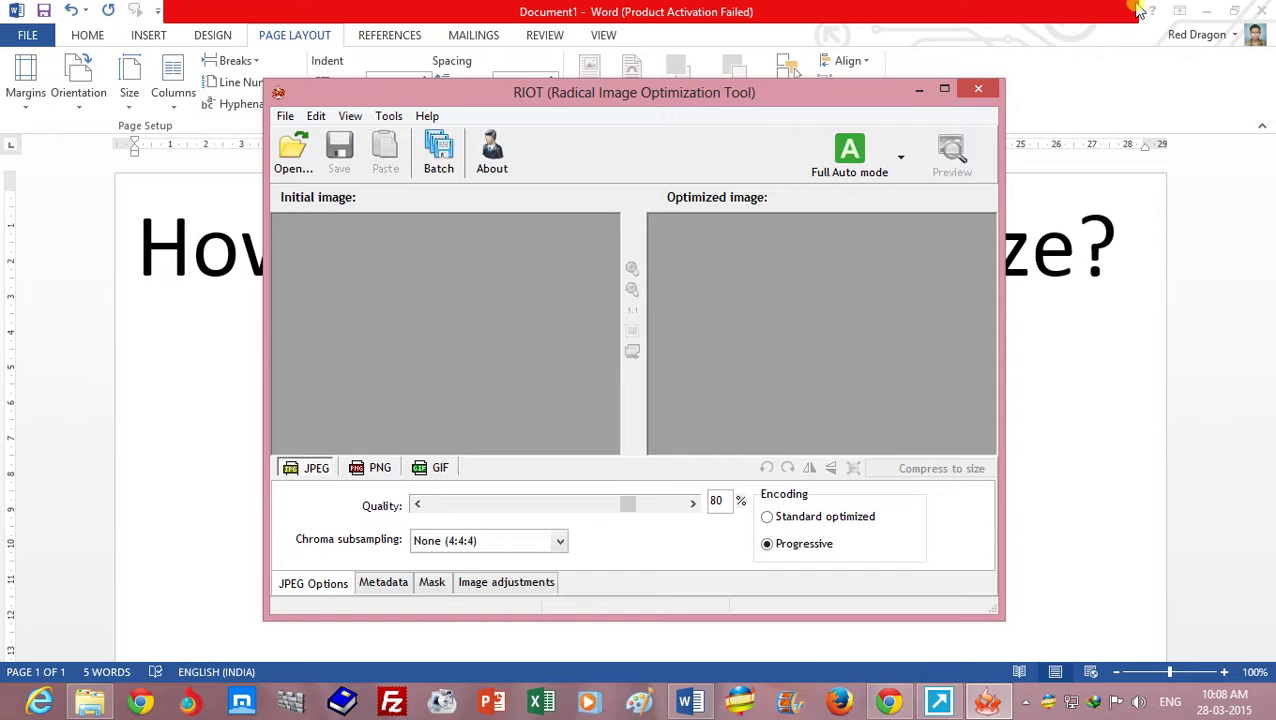
{"action": "left_click", "coordinate": [1149, 221]}
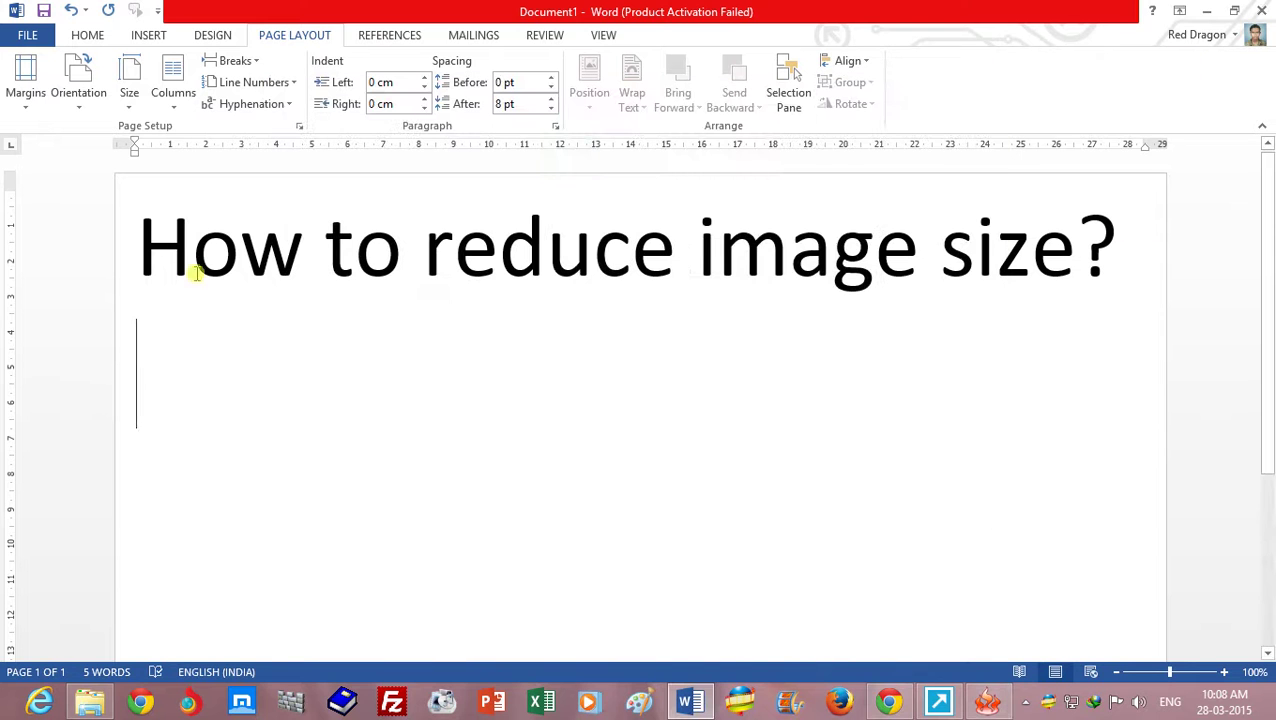
{"action": "left_click_drag", "start_coordinate": [214, 256], "coordinate": [1075, 250]}
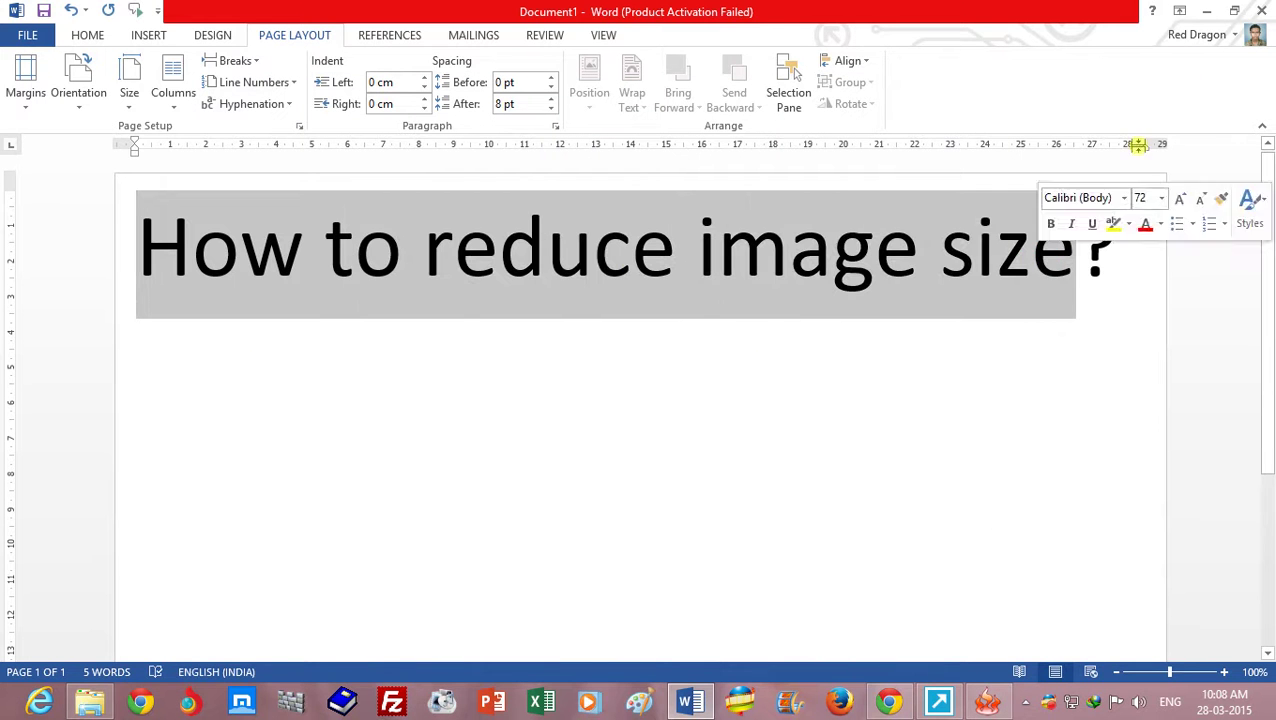
{"action": "left_click", "coordinate": [1206, 10]}
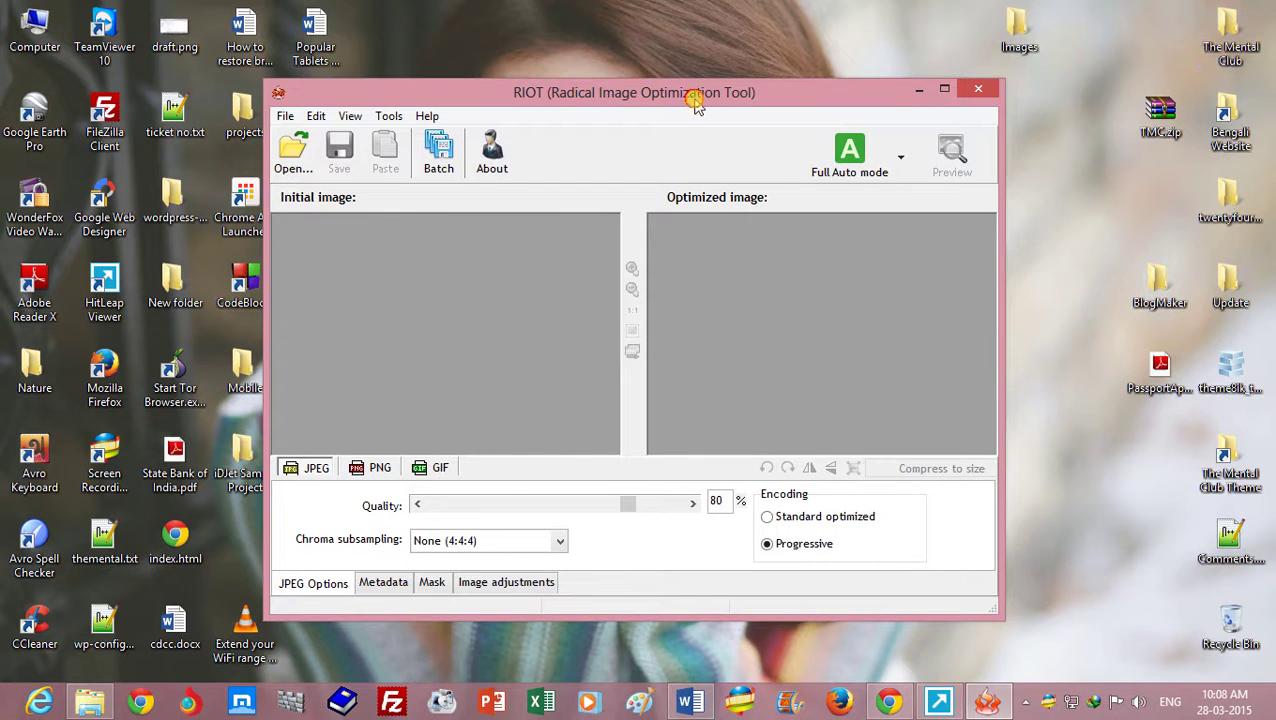
{"action": "mouse_move", "coordinate": [698, 92]}
{"action": "left_mouse_down"}
{"action": "mouse_move", "coordinate": [966, 96]}
{"action": "mouse_move", "coordinate": [721, 95]}
{"action": "left_mouse_up"}
Open the desktop Images folder and its Wall subfolder.
{"action": "double_click", "coordinate": [1020, 35]}
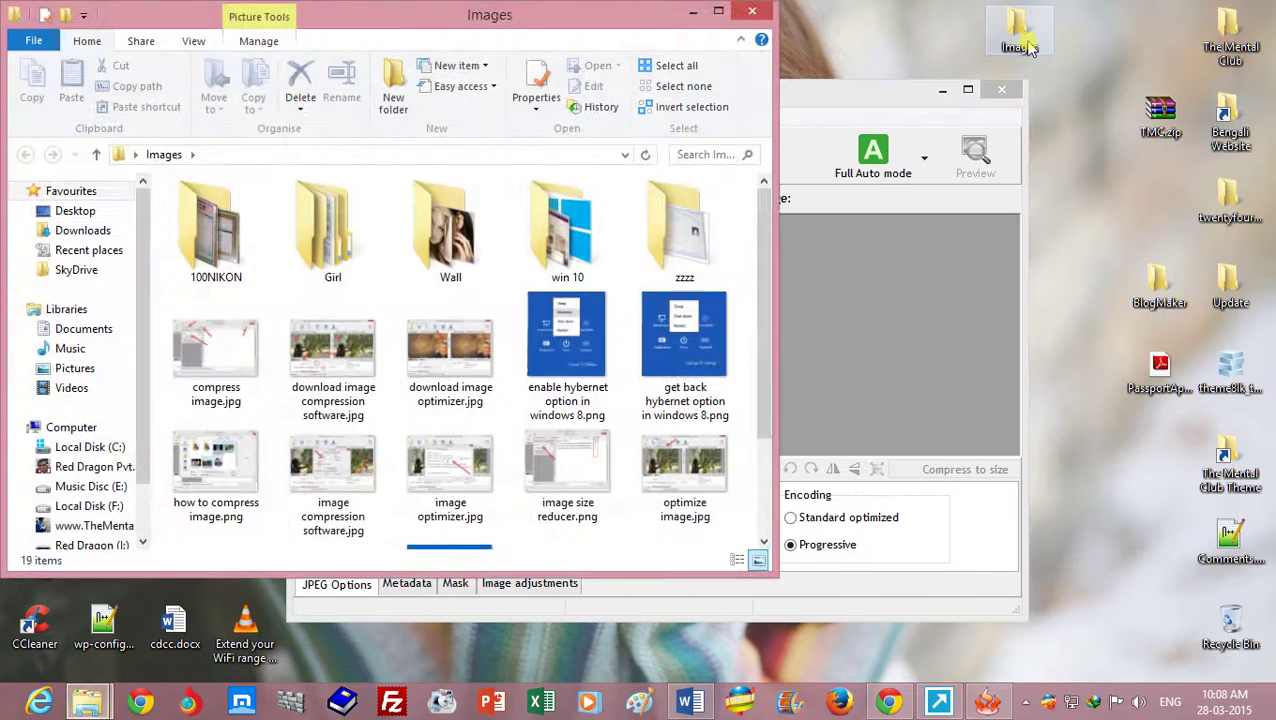
{"action": "double_click", "coordinate": [474, 242]}
{"action": "left_click_drag", "start_coordinate": [754, 268], "coordinate": [742, 232]}
Browse the wallpapers and select the 2.16 MB Deathly Hallows wide photo.
{"action": "left_click", "coordinate": [660, 215]}
{"action": "left_click", "coordinate": [585, 228]}
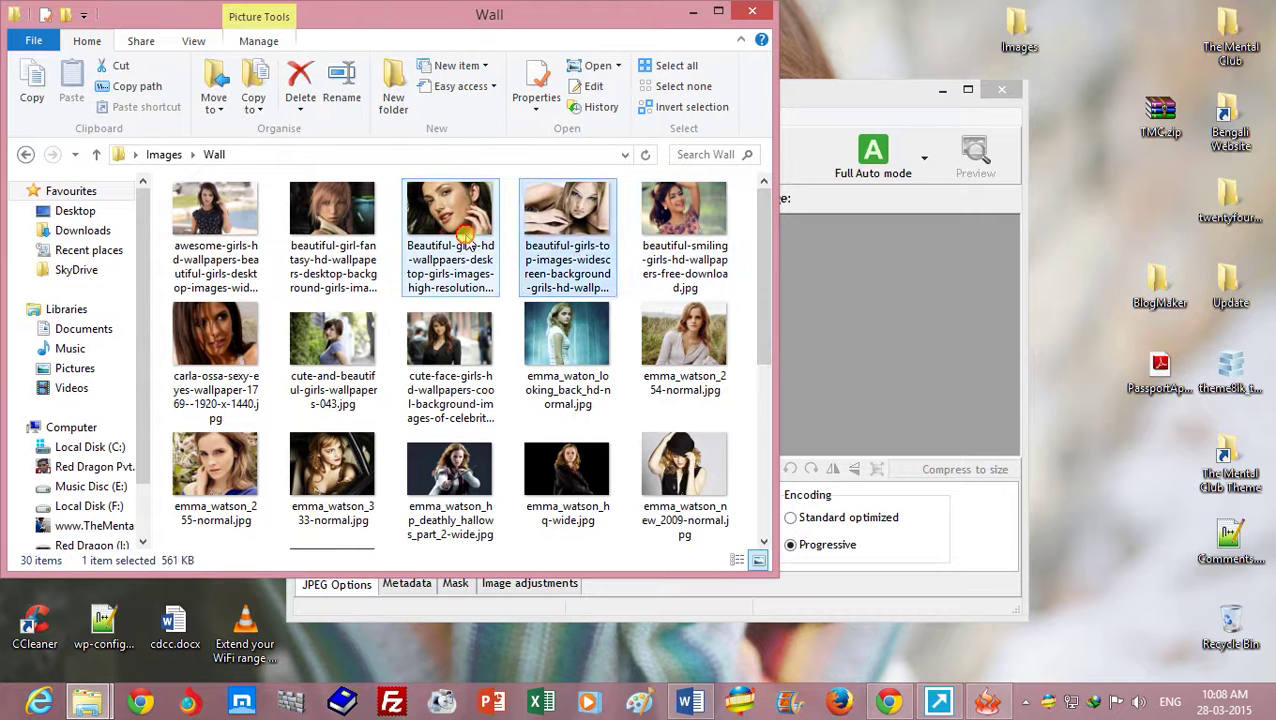
{"action": "left_click", "coordinate": [450, 225]}
{"action": "left_click", "coordinate": [222, 240]}
{"action": "left_click", "coordinate": [220, 318]}
{"action": "left_click", "coordinate": [335, 335]}
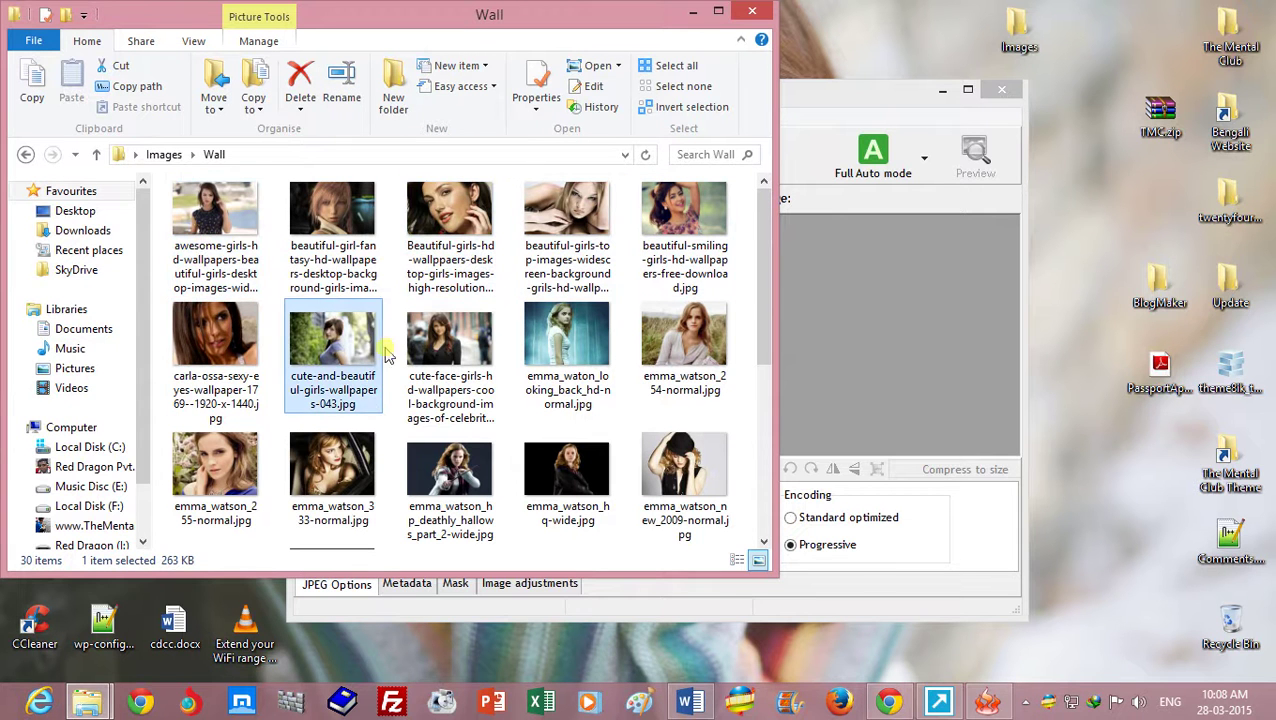
{"action": "left_click", "coordinate": [451, 355]}
{"action": "left_click_drag", "start_coordinate": [760, 295], "coordinate": [765, 365]}
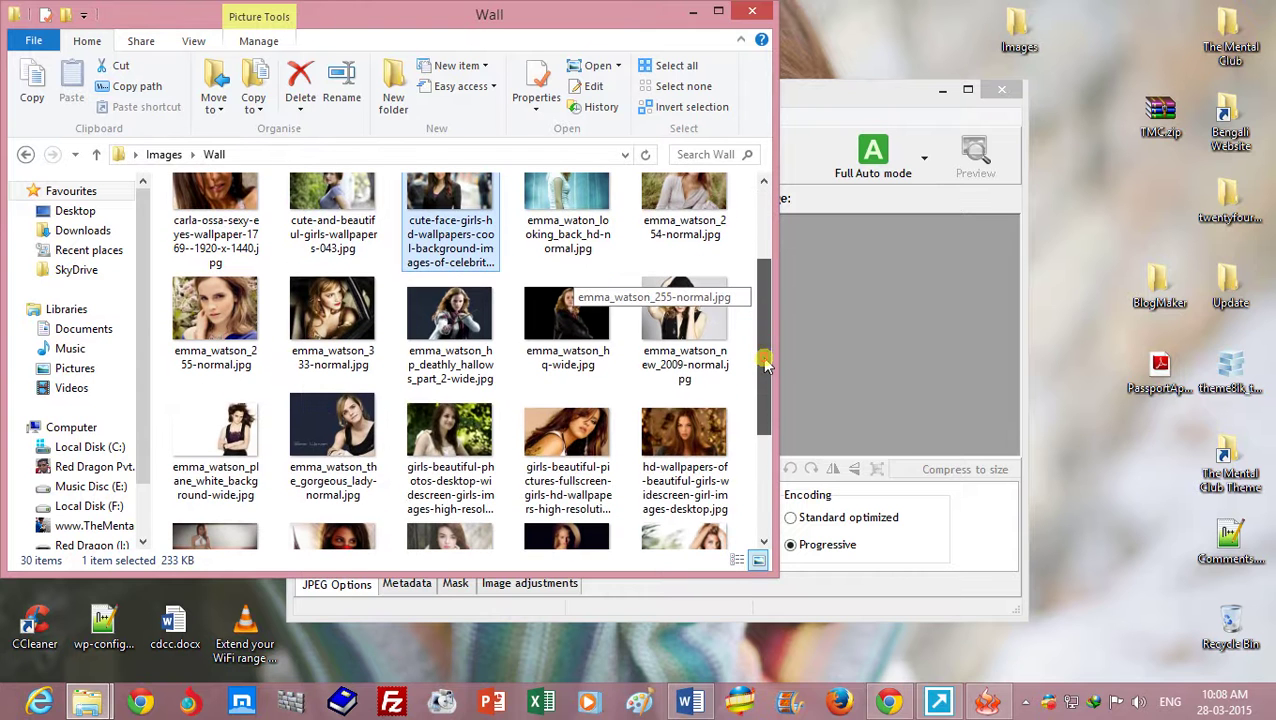
{"action": "left_click", "coordinate": [448, 340]}
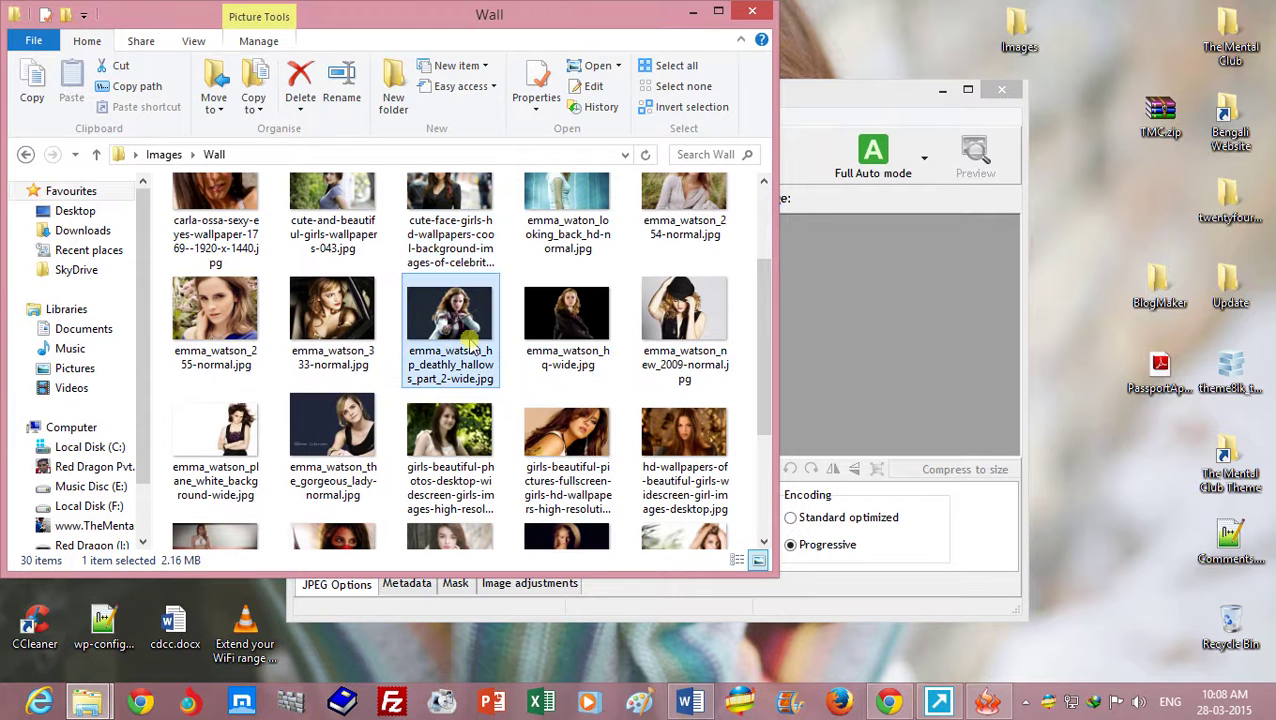
View the photo and check its 2.16 MB file size in Properties.
{"action": "double_click", "coordinate": [468, 340]}
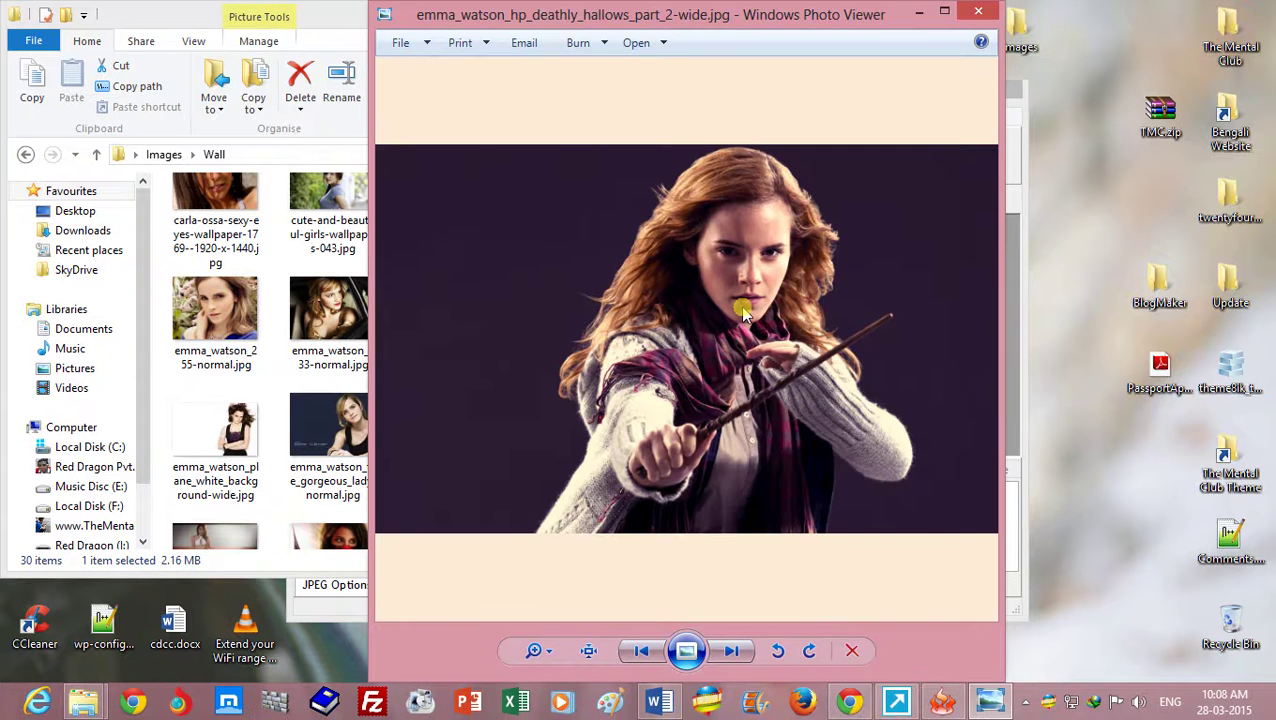
{"action": "right_click", "coordinate": [743, 313]}
{"action": "left_click", "coordinate": [799, 497]}
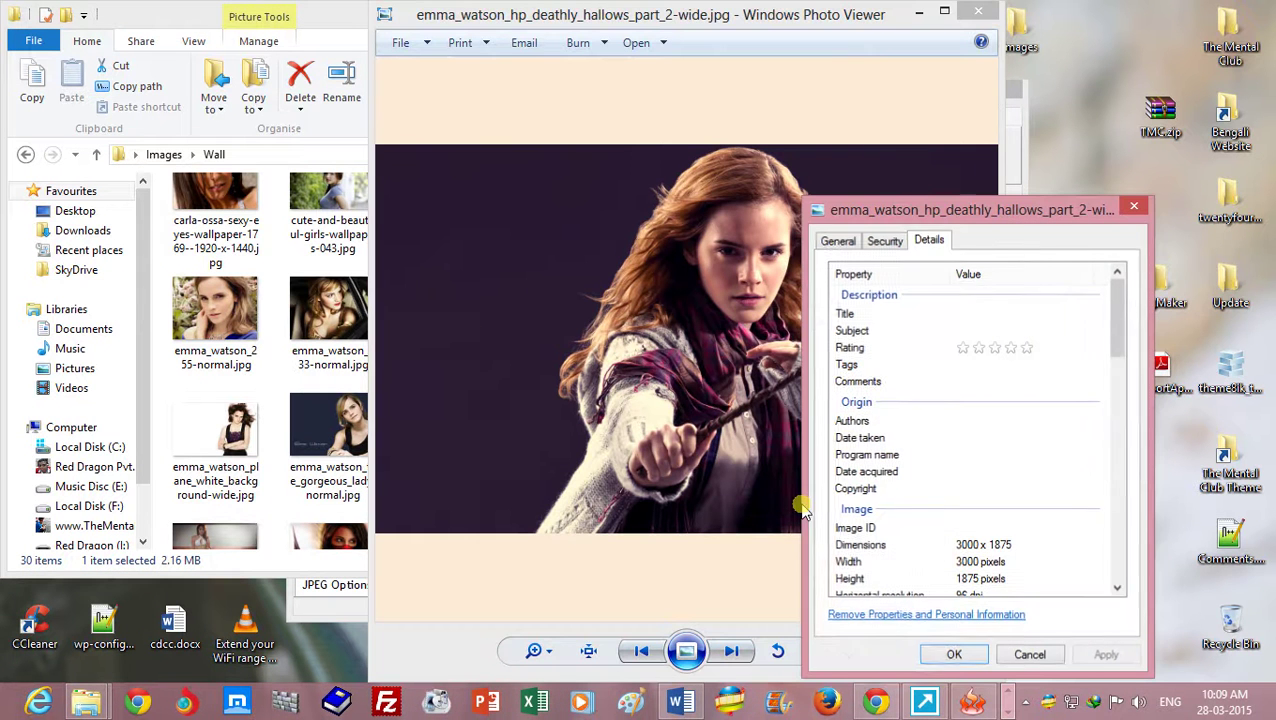
{"action": "left_click_drag", "start_coordinate": [860, 210], "coordinate": [449, 92]}
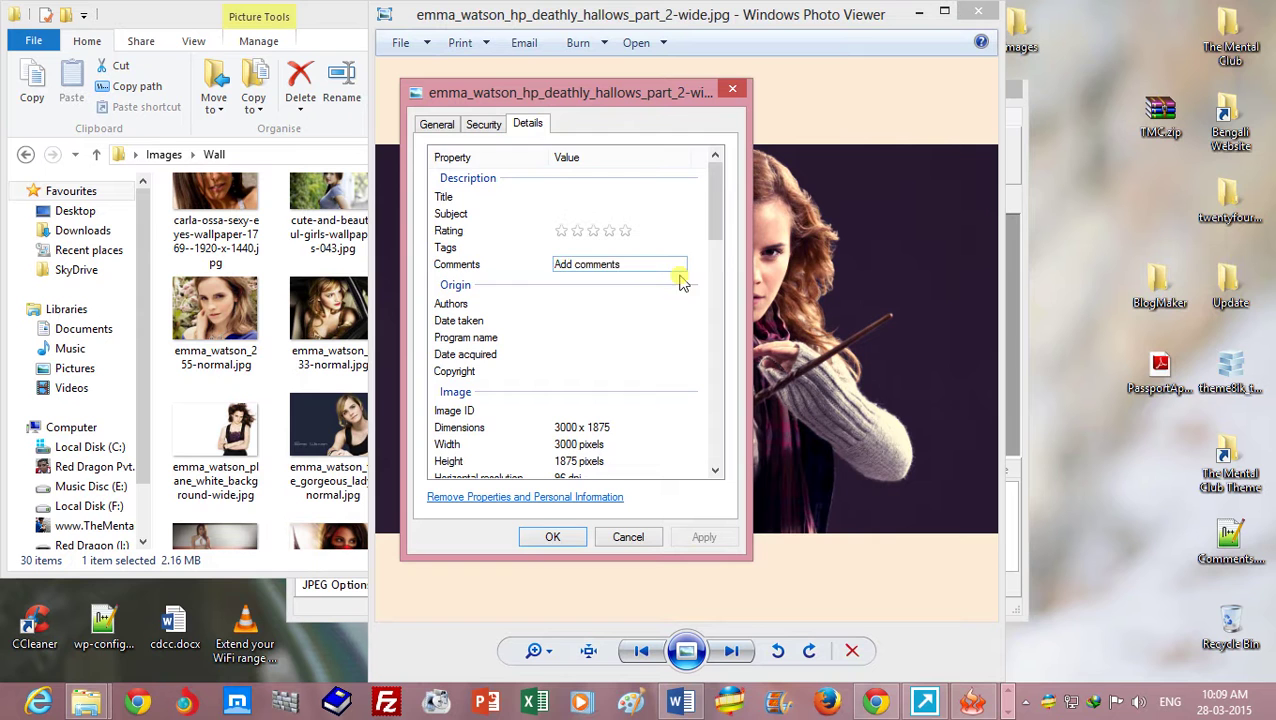
{"action": "left_click", "coordinate": [437, 124]}
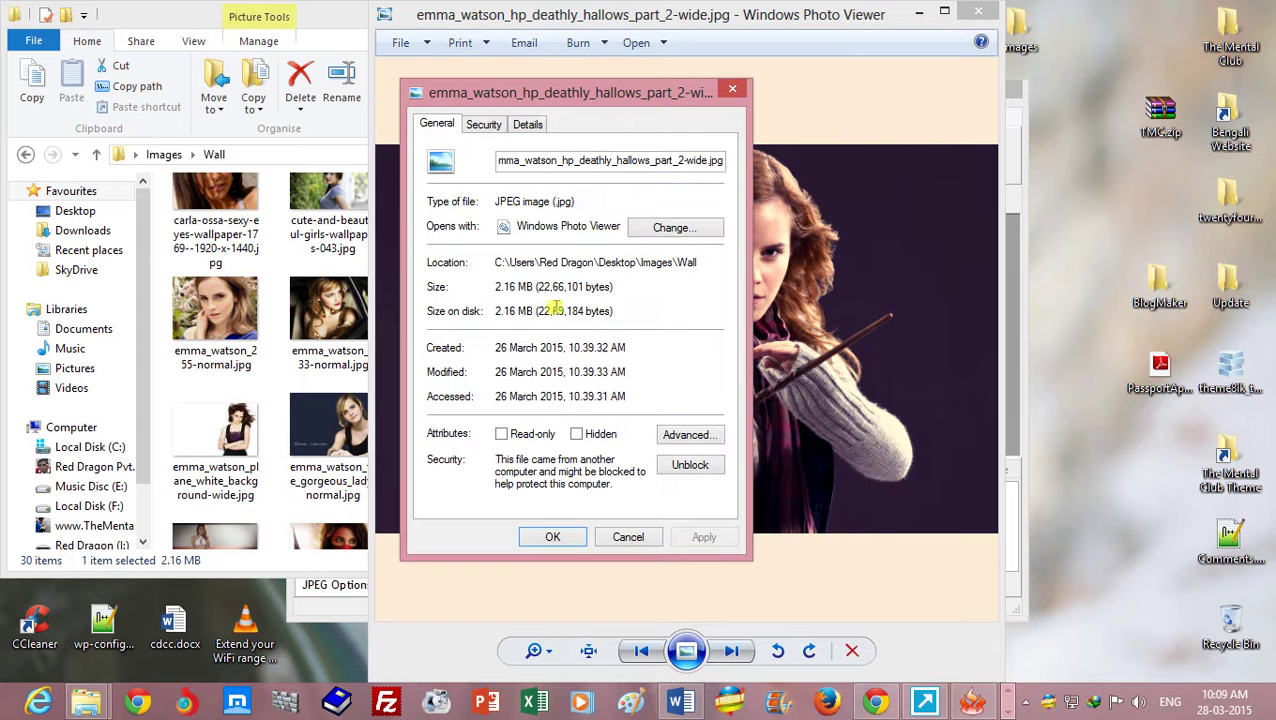
{"action": "left_click_drag", "start_coordinate": [494, 286], "coordinate": [527, 286]}
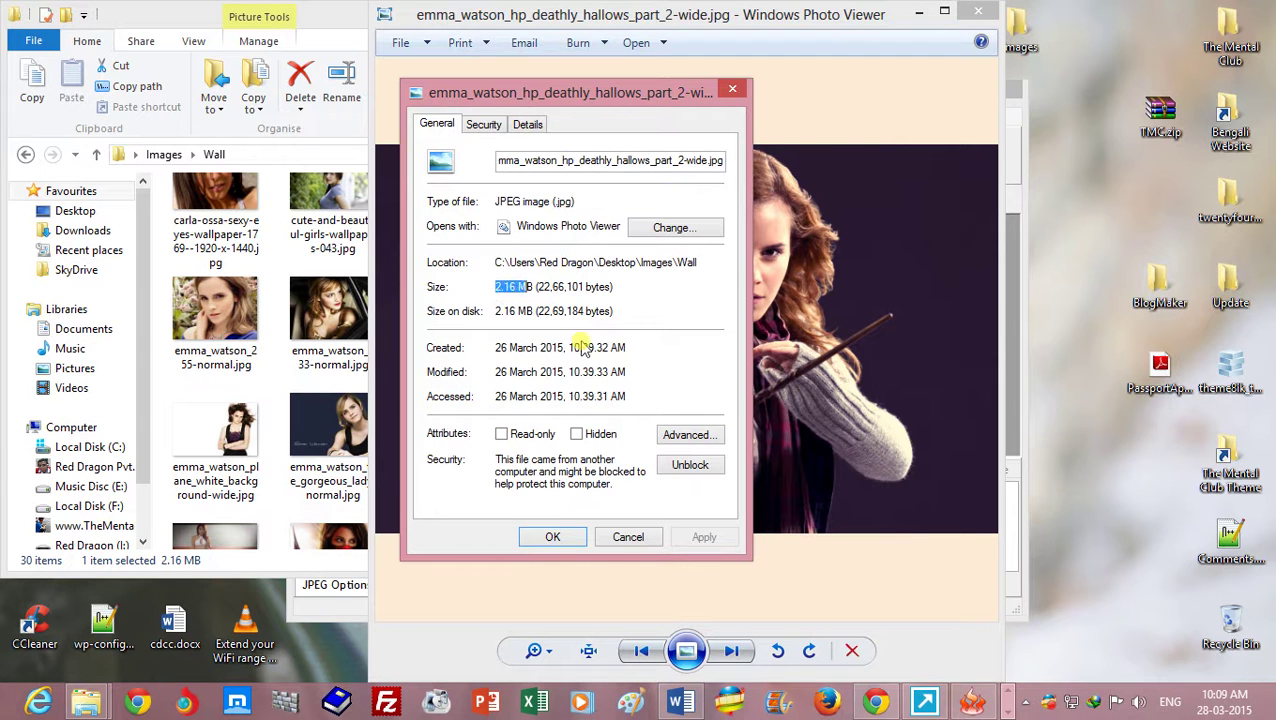
{"action": "left_click", "coordinate": [735, 93]}
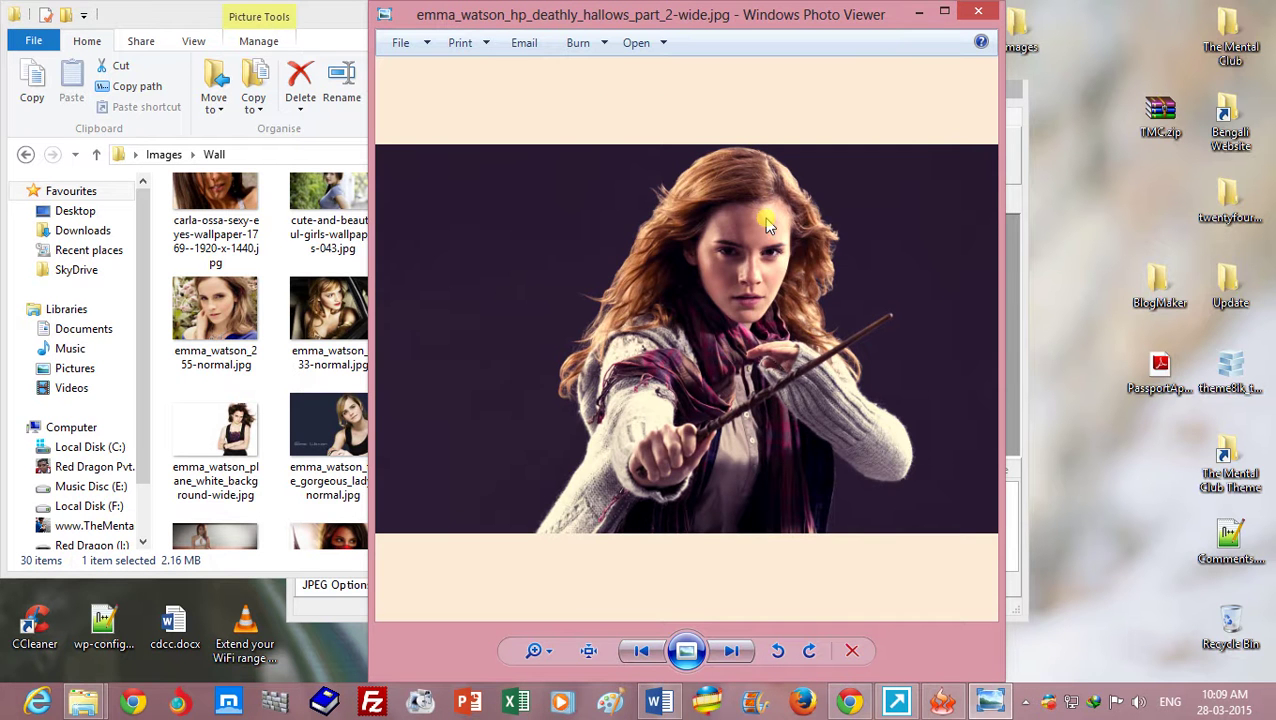
Reopen Properties to see the 3000 x 1875 dimensions, then close it and the viewer.
{"action": "right_click", "coordinate": [740, 250]}
{"action": "left_click", "coordinate": [810, 447]}
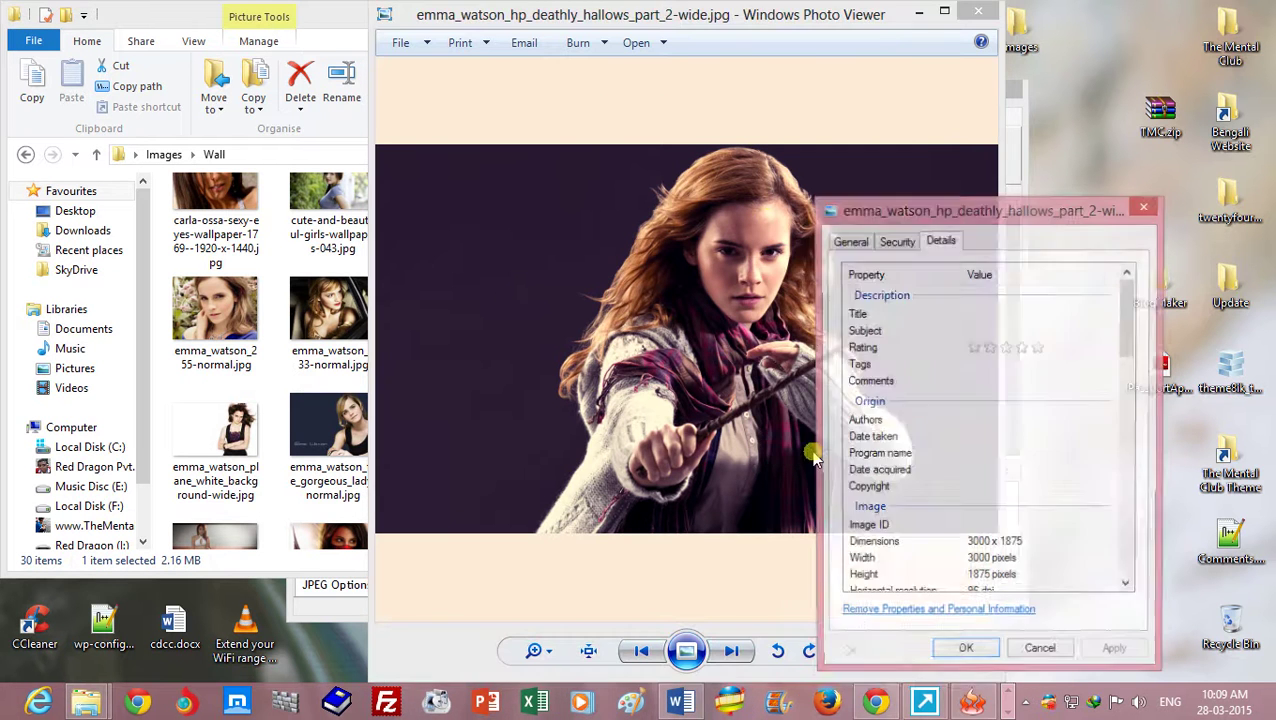
{"action": "left_click_drag", "start_coordinate": [915, 210], "coordinate": [695, 90]}
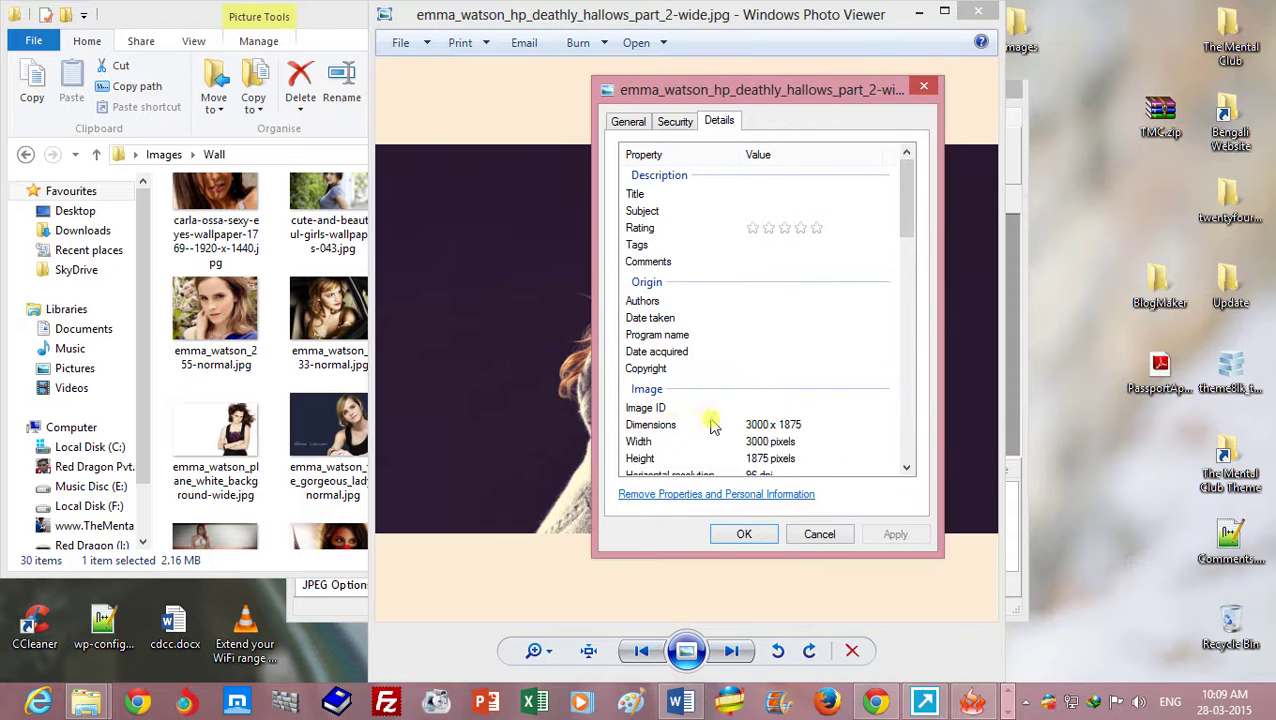
{"action": "left_click_drag", "start_coordinate": [903, 215], "coordinate": [903, 259]}
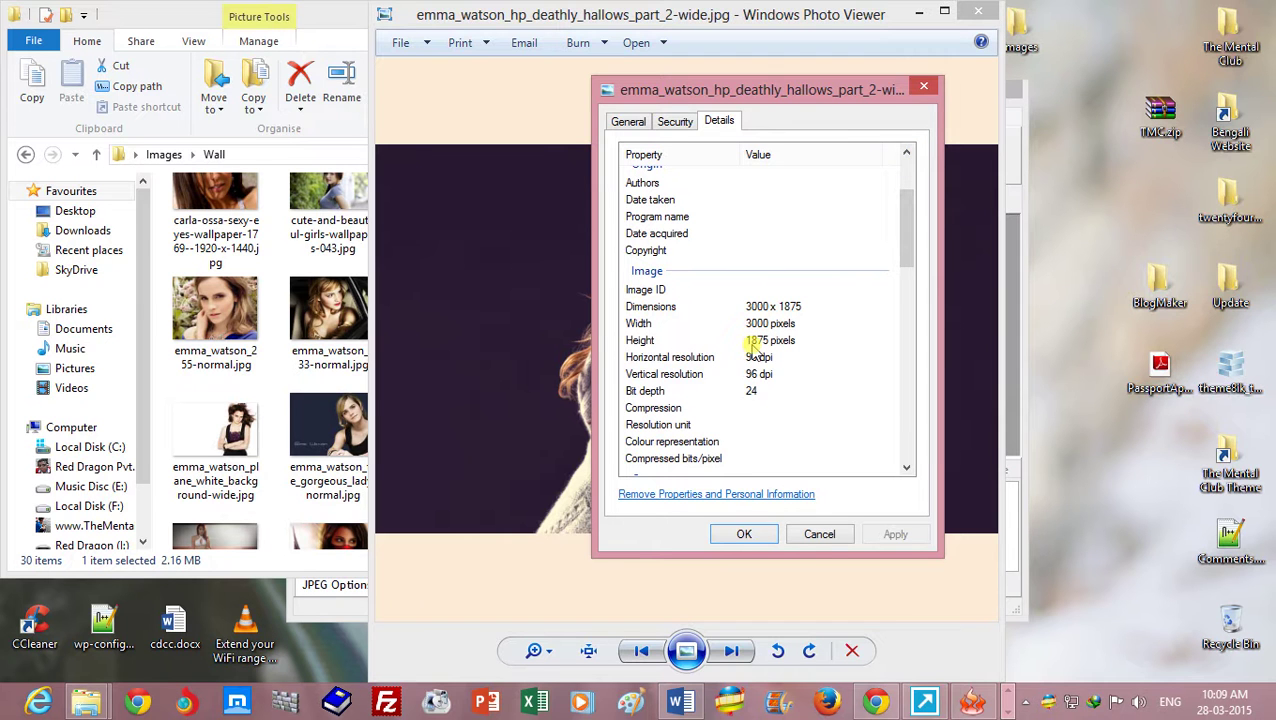
{"action": "left_click", "coordinate": [925, 92]}
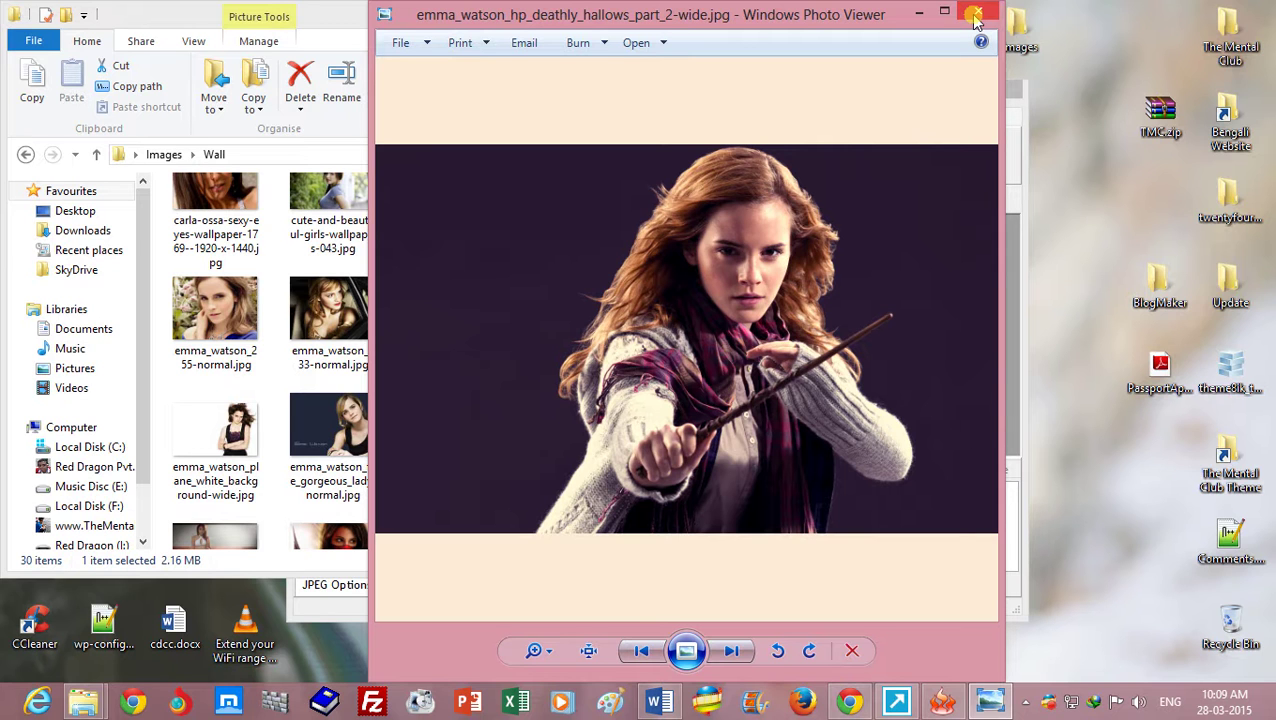
{"action": "left_click", "coordinate": [975, 16]}
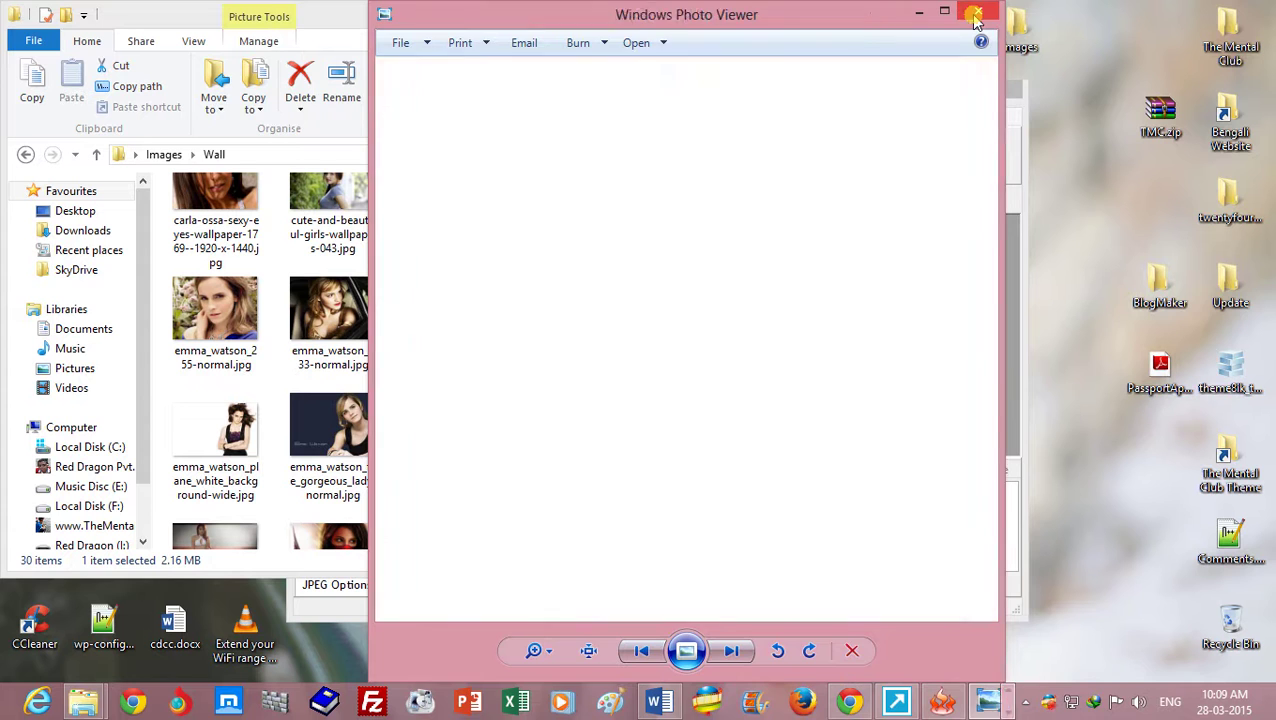
Arrange RIOT beside the Wall folder and drag the wide photo onto its Initial image pane.
{"action": "left_click_drag", "start_coordinate": [870, 100], "coordinate": [985, 102]}
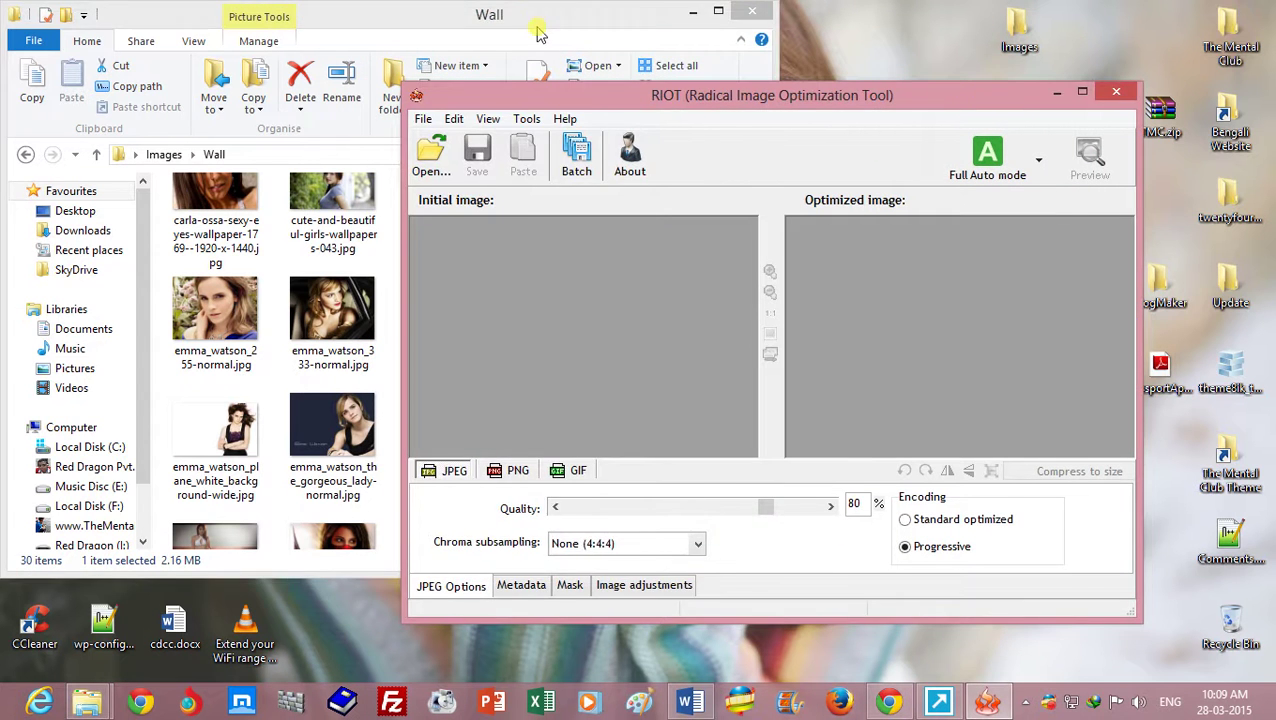
{"action": "left_click_drag", "start_coordinate": [538, 33], "coordinate": [326, 55]}
{"action": "left_click_drag", "start_coordinate": [786, 100], "coordinate": [867, 79]}
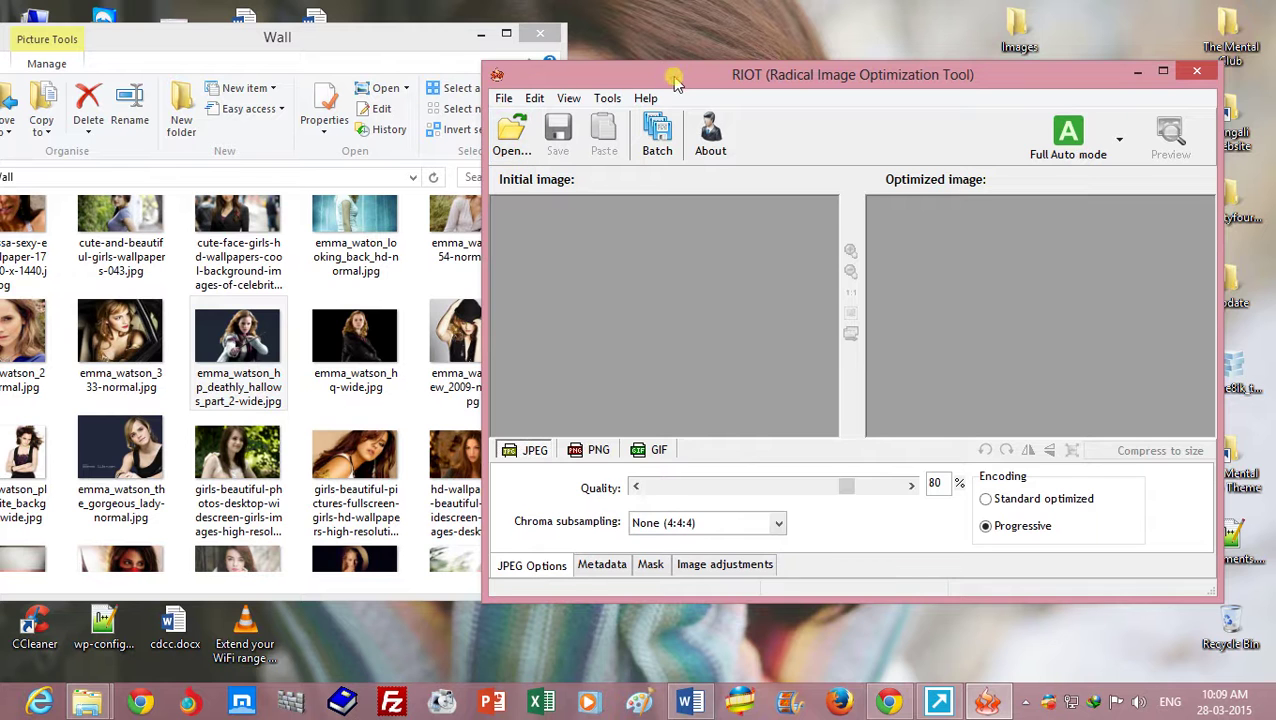
{"action": "left_click_drag", "start_coordinate": [645, 80], "coordinate": [661, 77]}
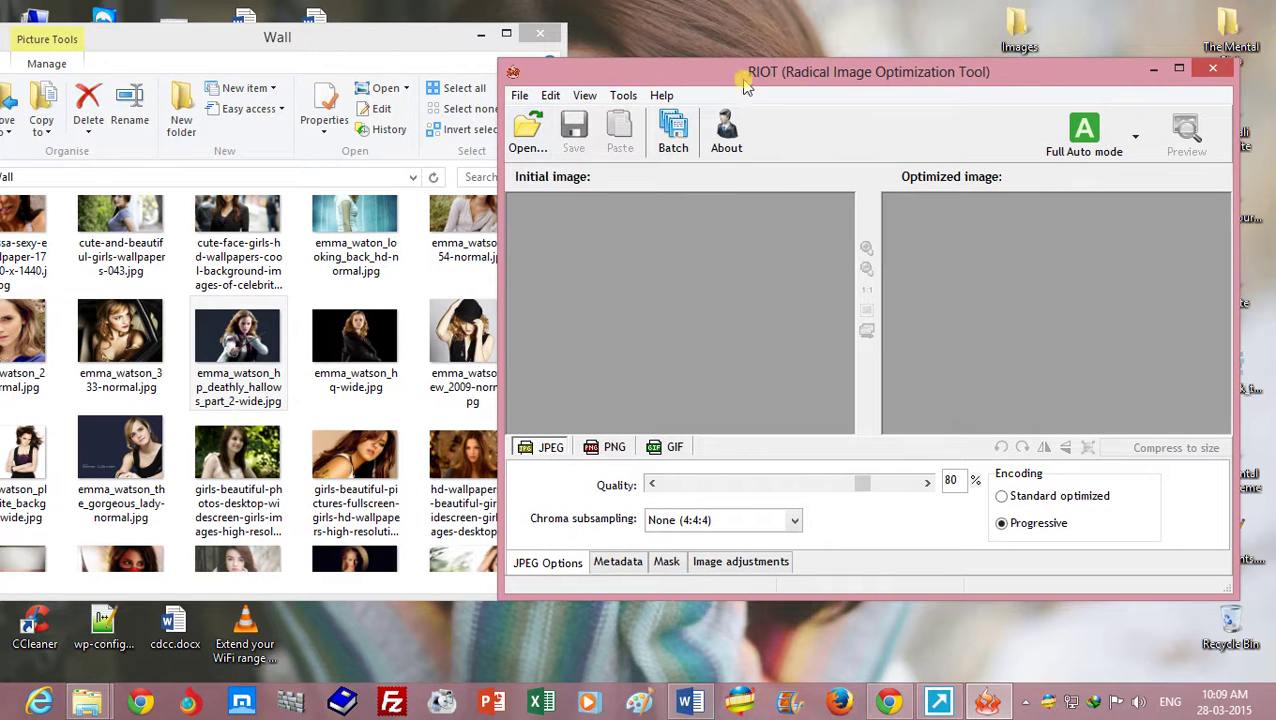
{"action": "left_click", "coordinate": [538, 150]}
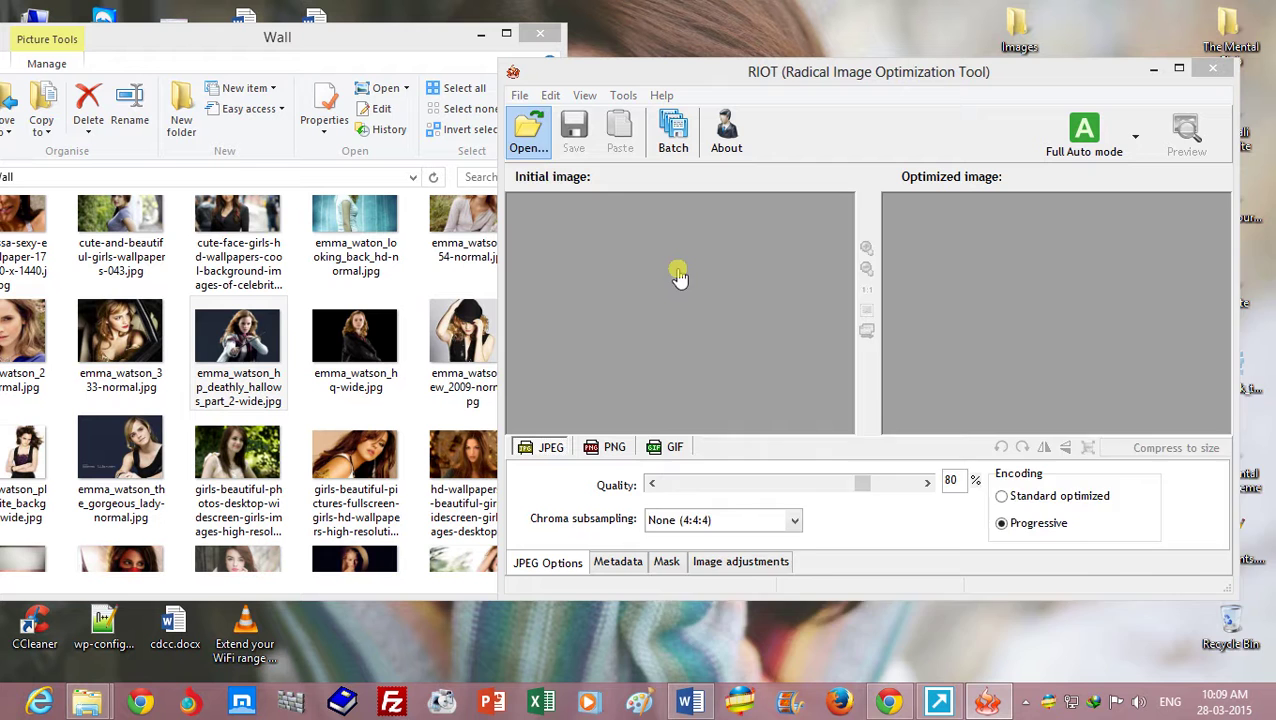
{"action": "left_click", "coordinate": [1252, 215]}
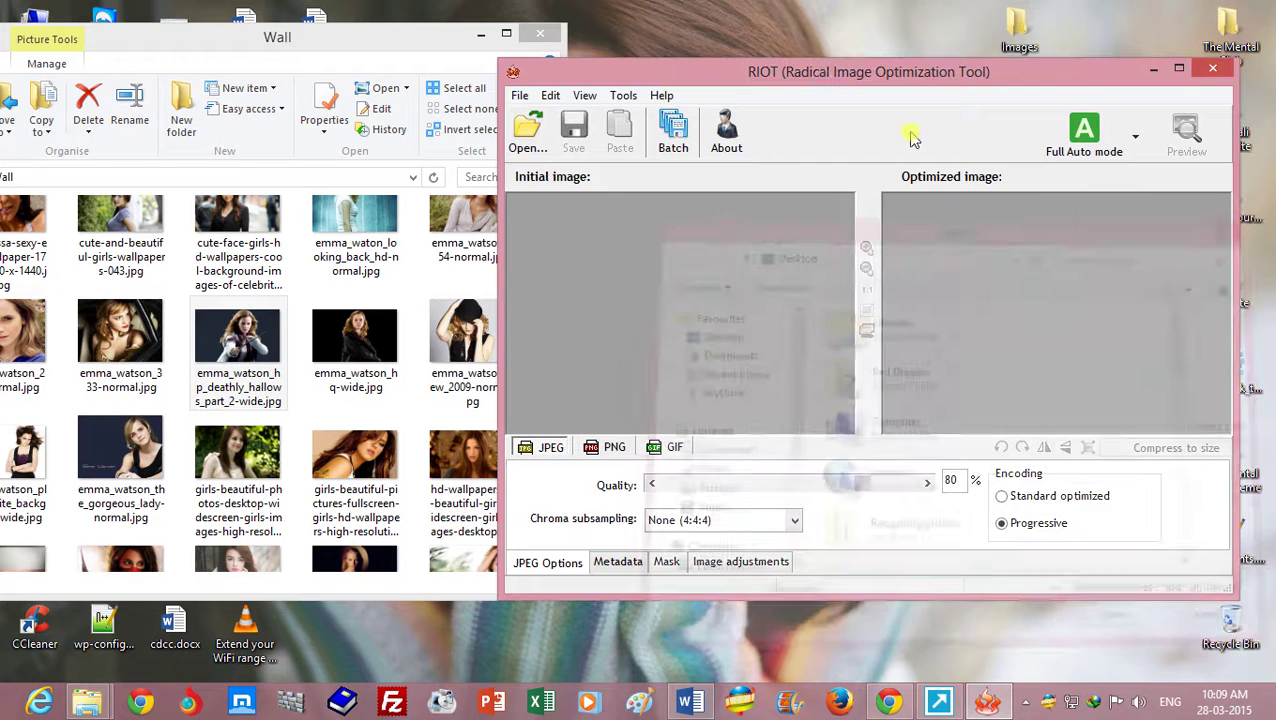
{"action": "left_click", "coordinate": [413, 45]}
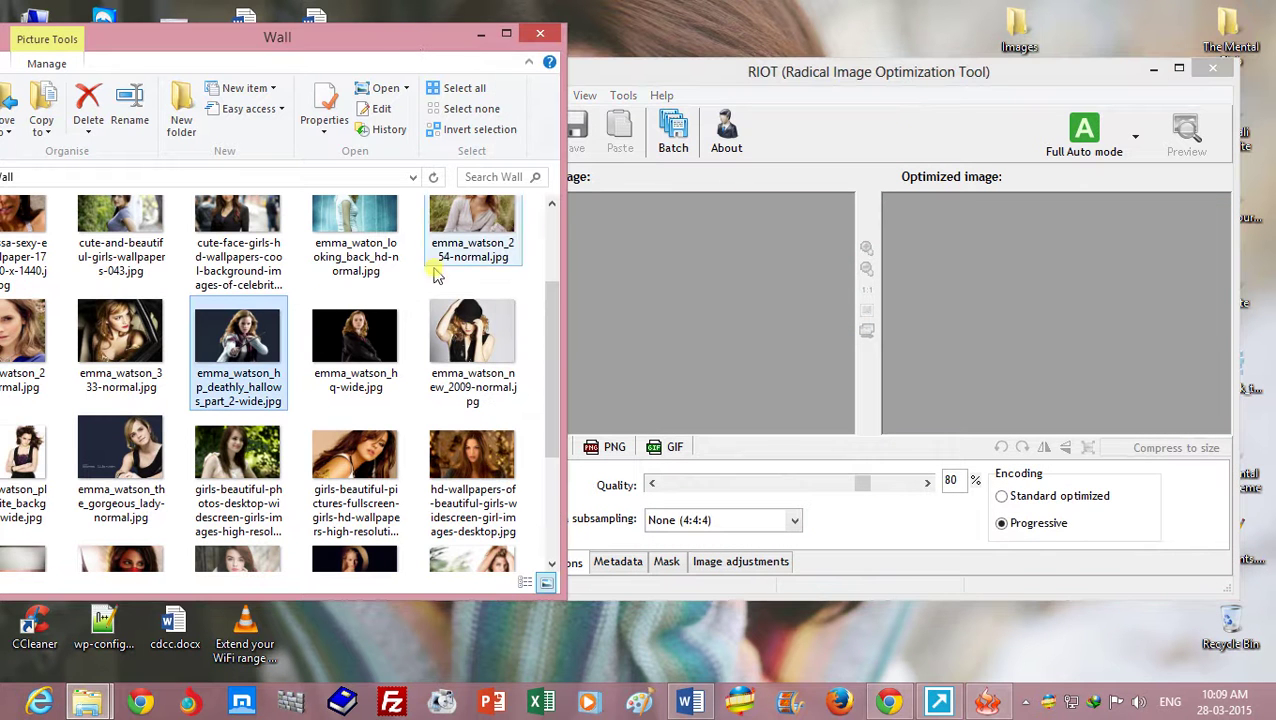
{"action": "left_click_drag", "start_coordinate": [236, 340], "coordinate": [680, 346]}
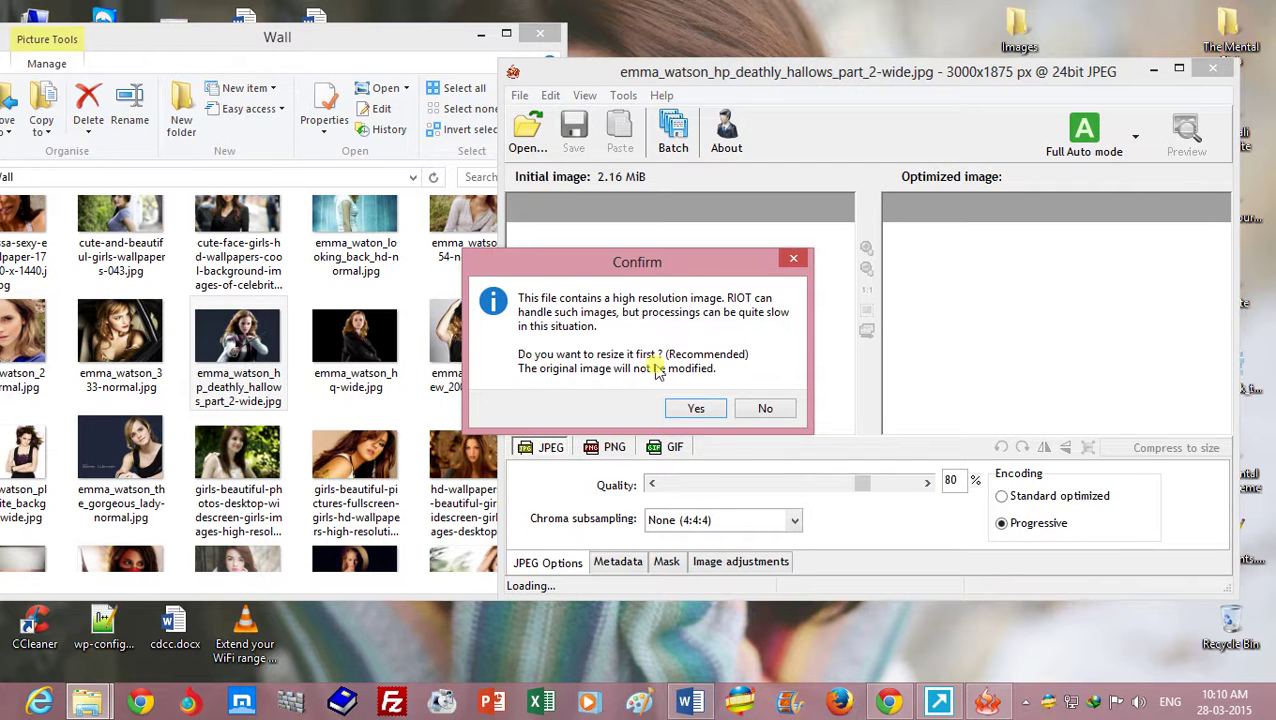
Keep the photo at full 3000x1875 size and lower JPEG quality to 18%.
{"action": "left_click", "coordinate": [760, 410]}
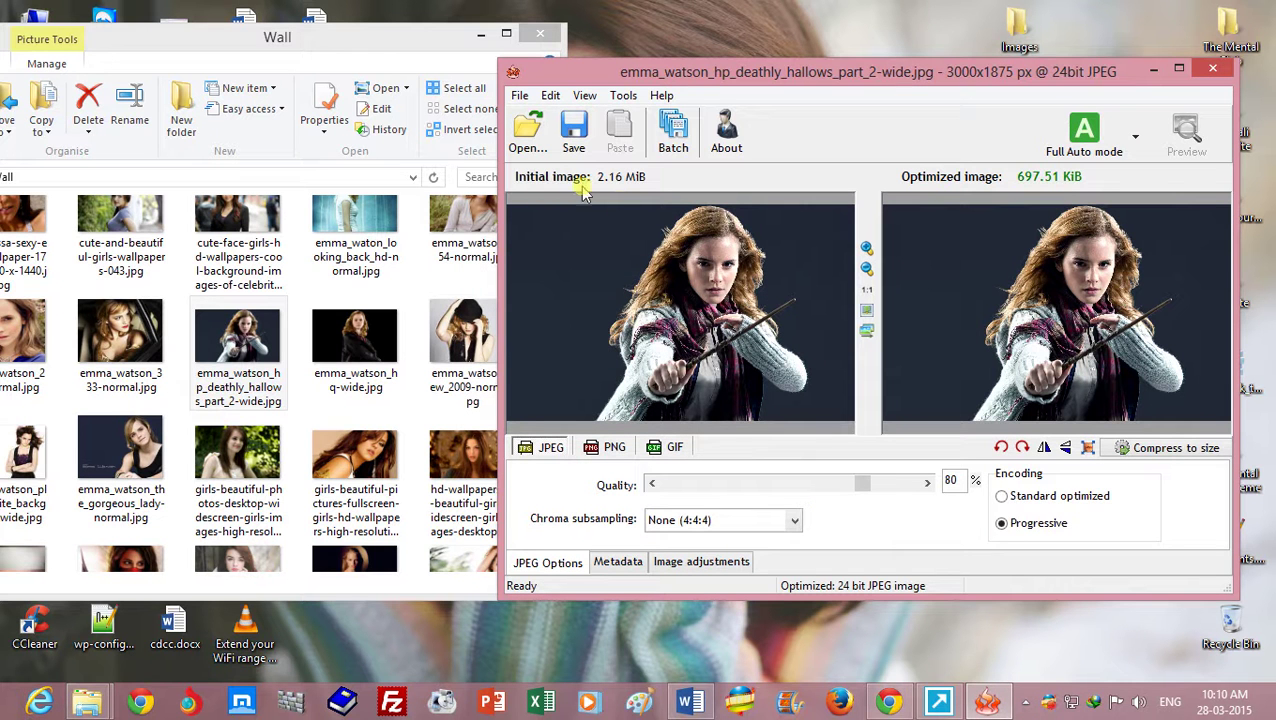
{"action": "left_click_drag", "start_coordinate": [762, 88], "coordinate": [614, 91]}
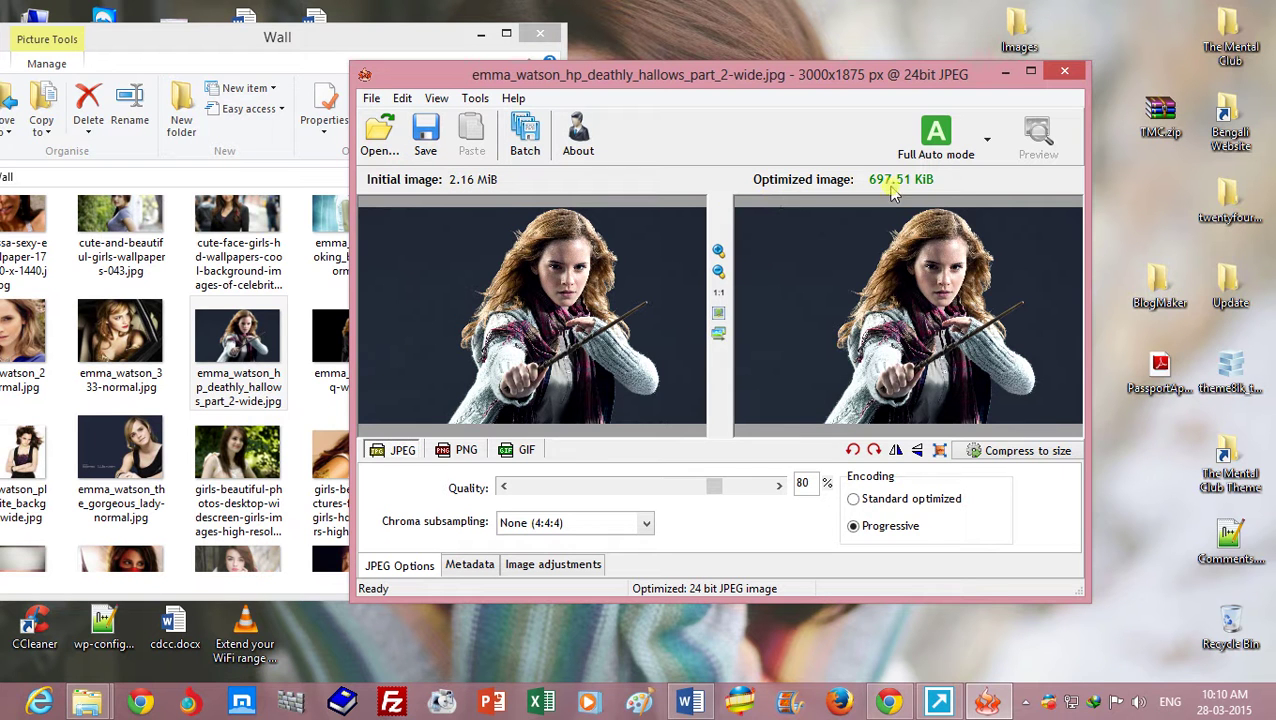
{"action": "mouse_move", "coordinate": [878, 195]}
{"action": "left_click_drag", "start_coordinate": [810, 75], "coordinate": [869, 67]}
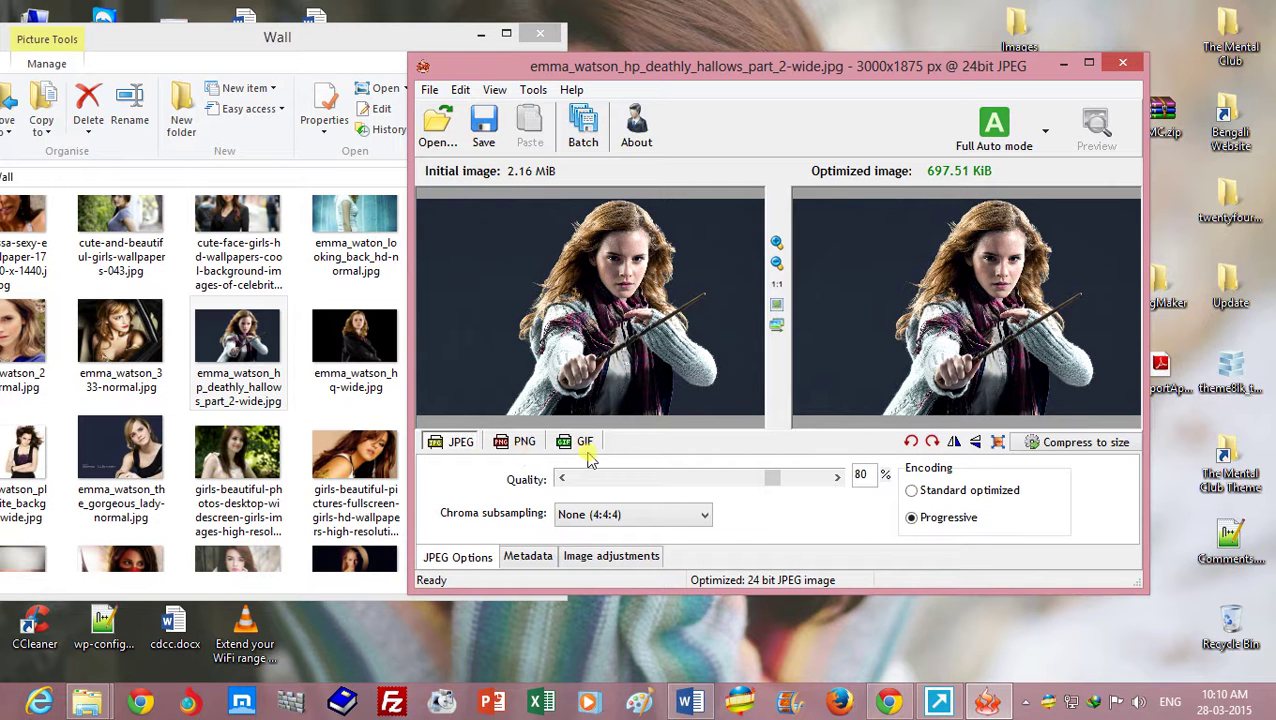
{"action": "left_click_drag", "start_coordinate": [820, 70], "coordinate": [745, 60]}
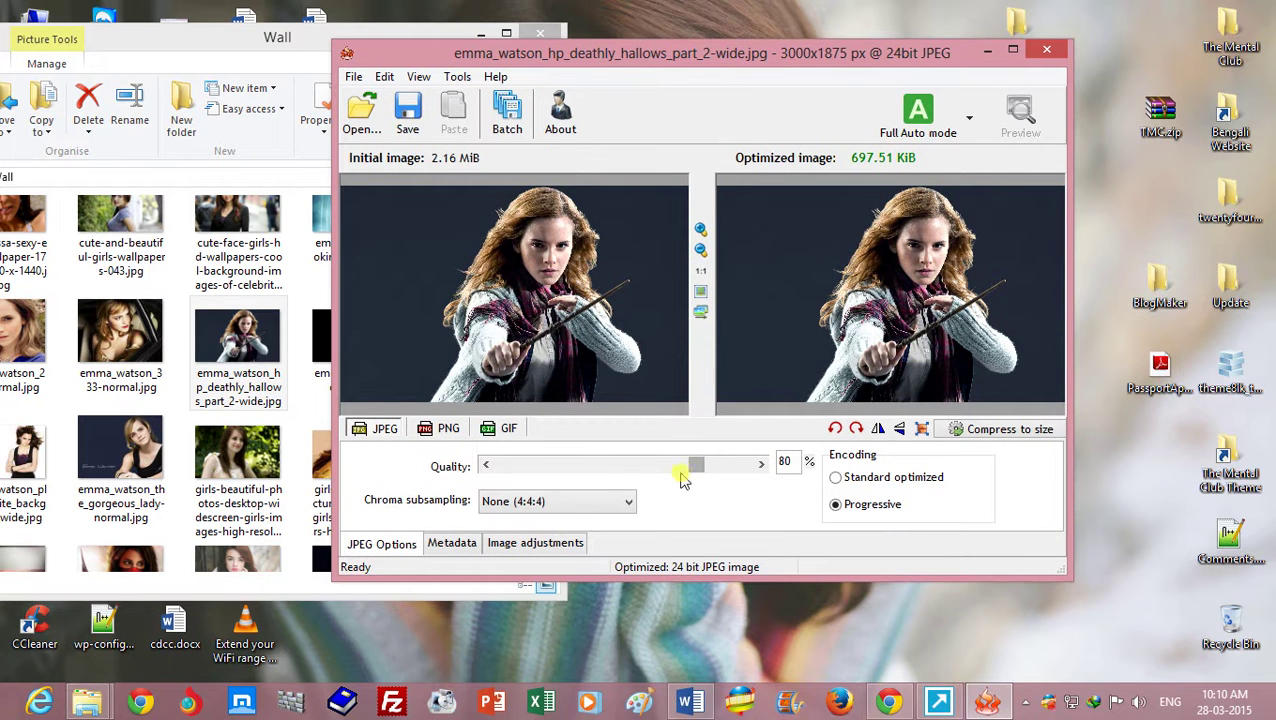
{"action": "mouse_move", "coordinate": [700, 472]}
{"action": "left_mouse_down"}
{"action": "mouse_move", "coordinate": [552, 473]}
{"action": "mouse_move", "coordinate": [698, 472]}
{"action": "left_mouse_up"}
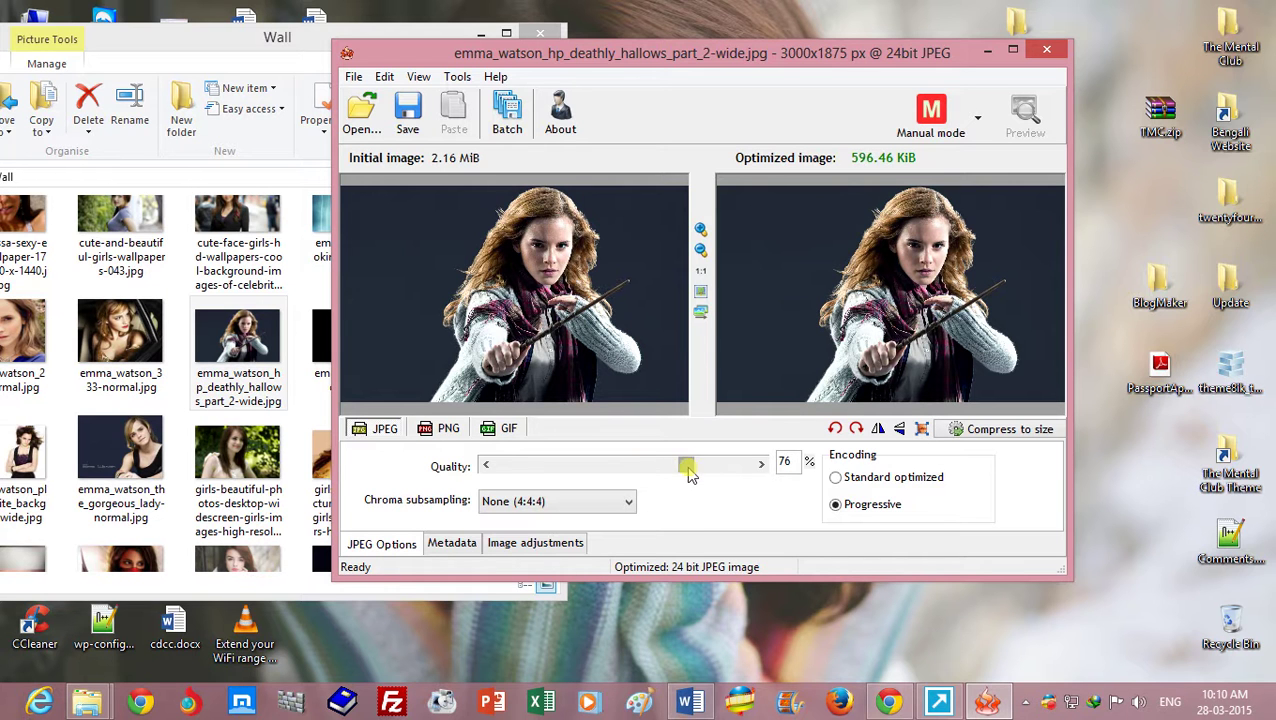
Try JPEG quality values from 77% to 100% and lower, settling back at 80% (697.51 KiB).
{"action": "left_click_drag", "start_coordinate": [686, 467], "coordinate": [698, 466]}
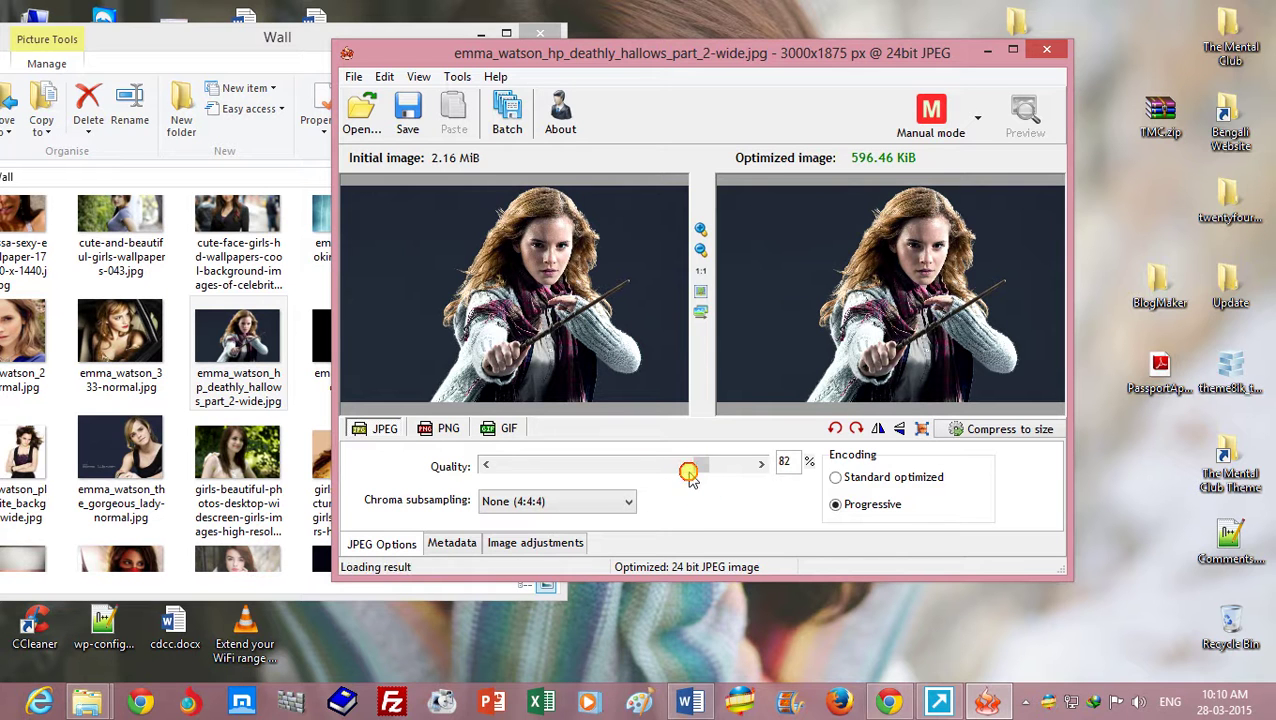
{"action": "left_click", "coordinate": [688, 468]}
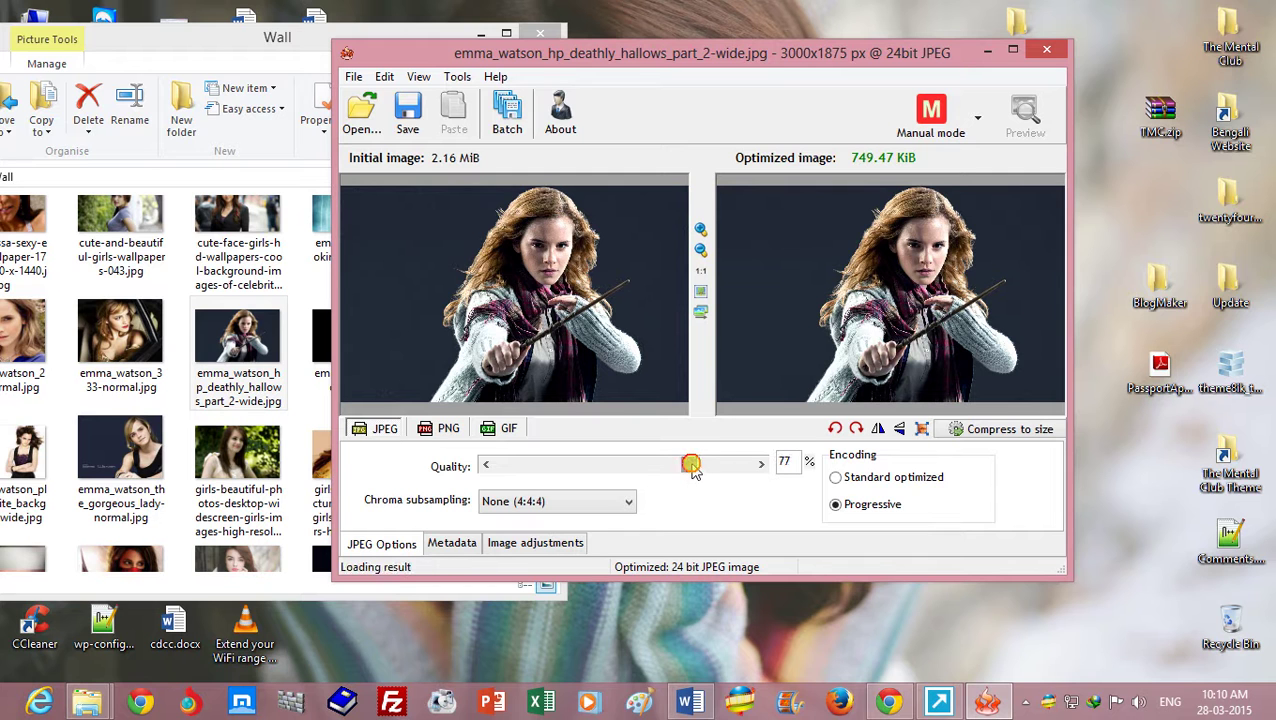
{"action": "left_click_drag", "start_coordinate": [693, 470], "coordinate": [753, 472]}
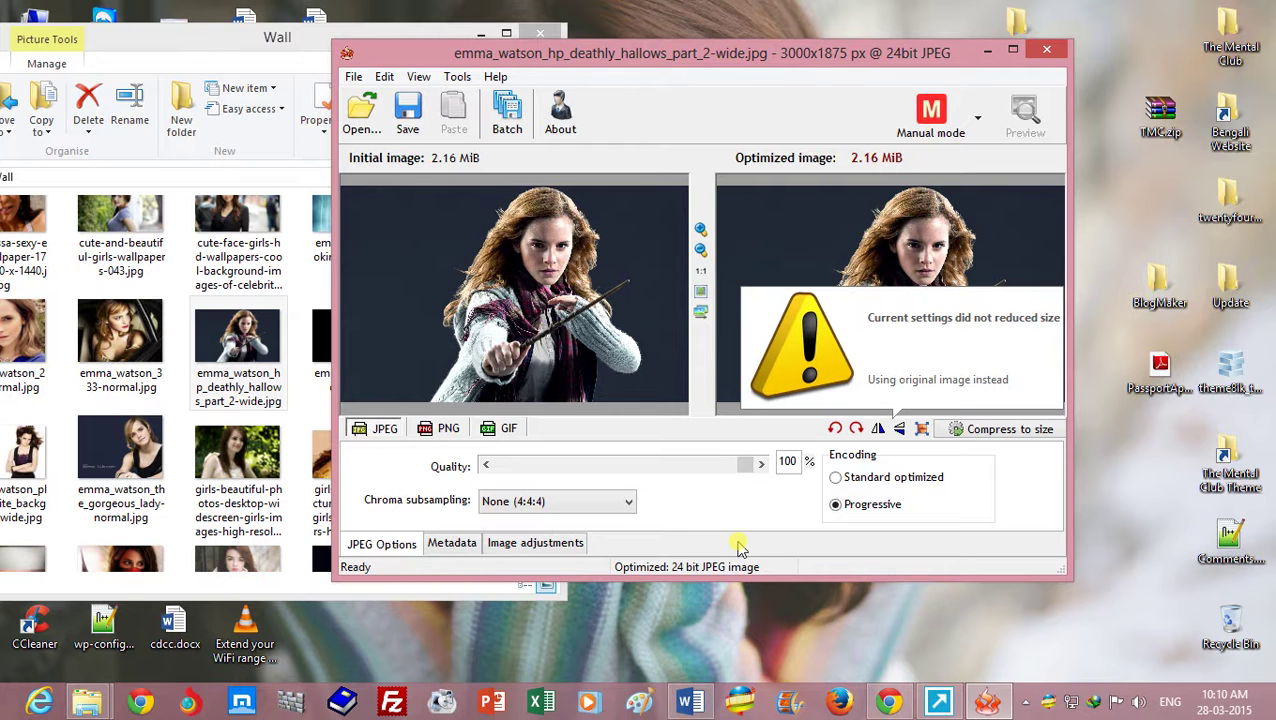
{"action": "left_click_drag", "start_coordinate": [745, 475], "coordinate": [634, 477]}
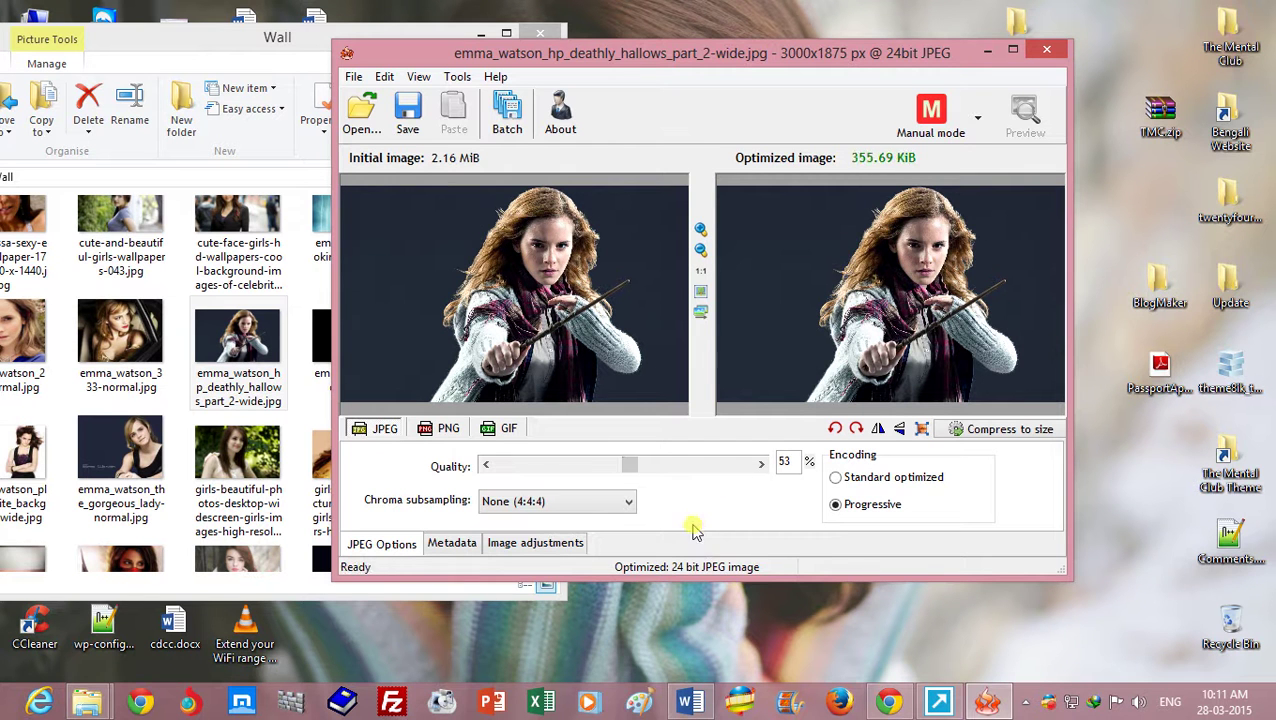
{"action": "left_click_drag", "start_coordinate": [640, 472], "coordinate": [696, 472]}
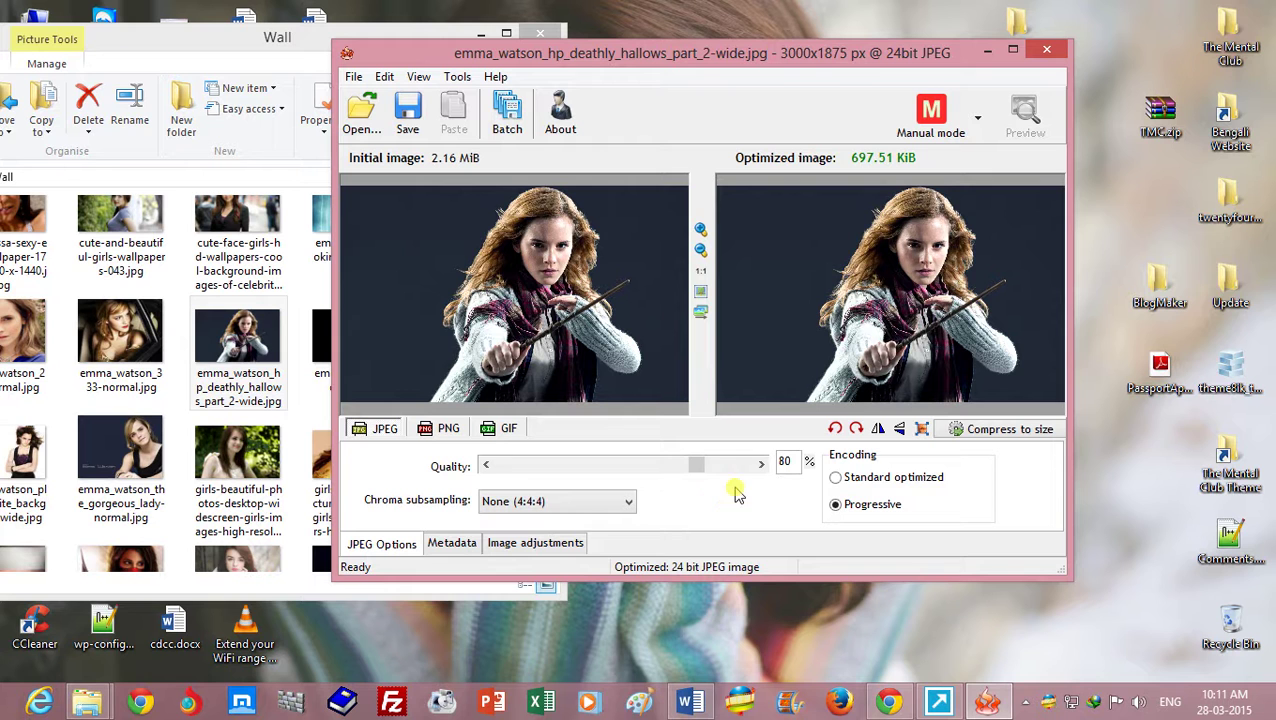
{"action": "left_click_drag", "start_coordinate": [713, 56], "coordinate": [675, 52]}
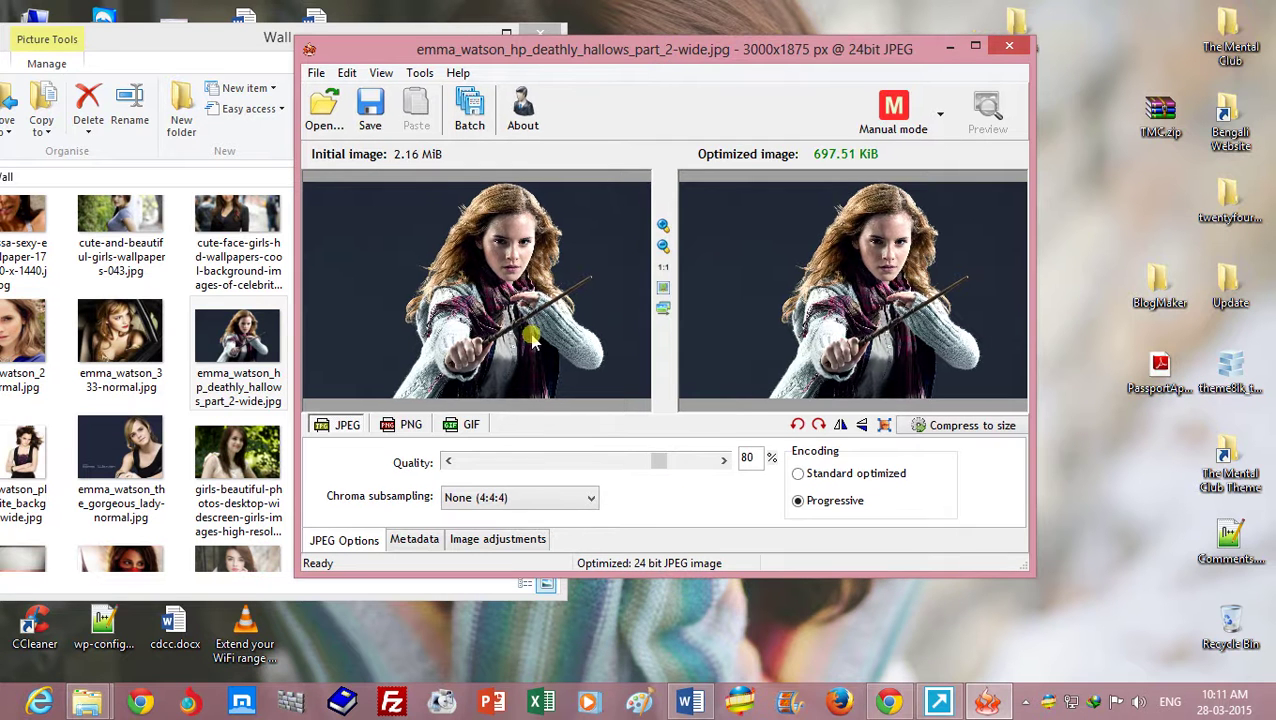
Open the Resample settings and close them without changes.
{"action": "left_click", "coordinate": [886, 427]}
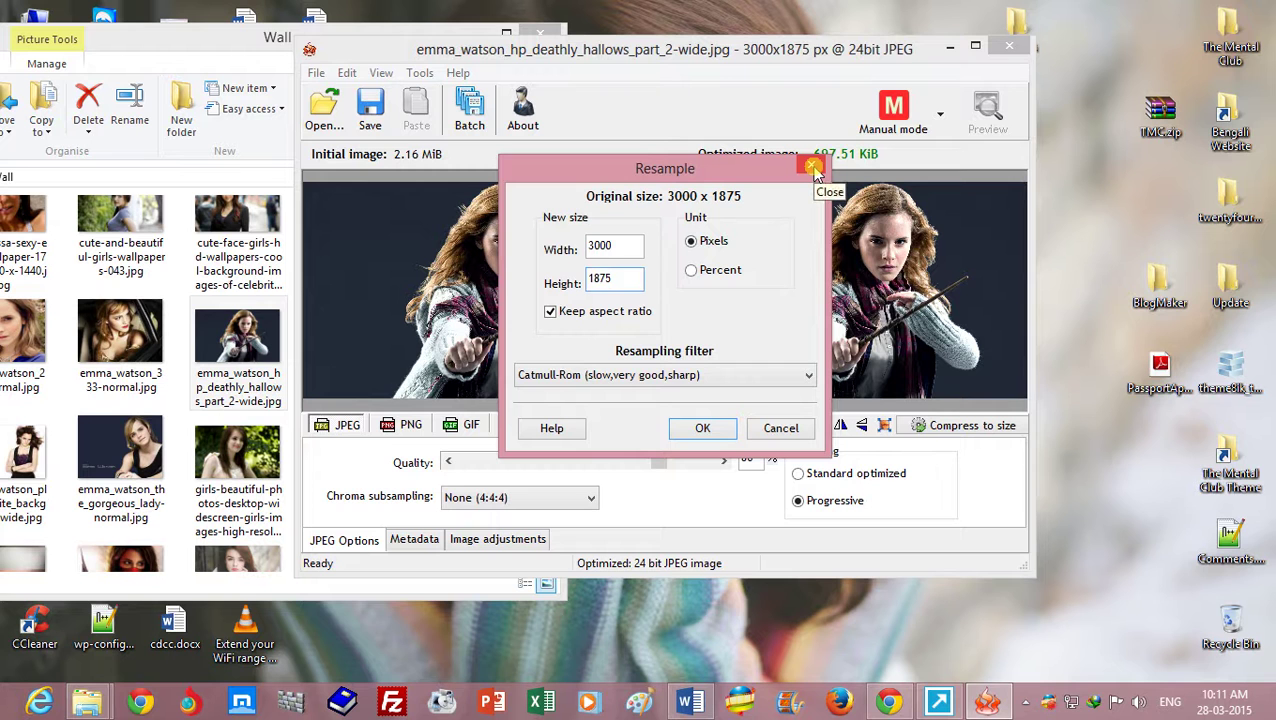
{"action": "left_click", "coordinate": [815, 168]}
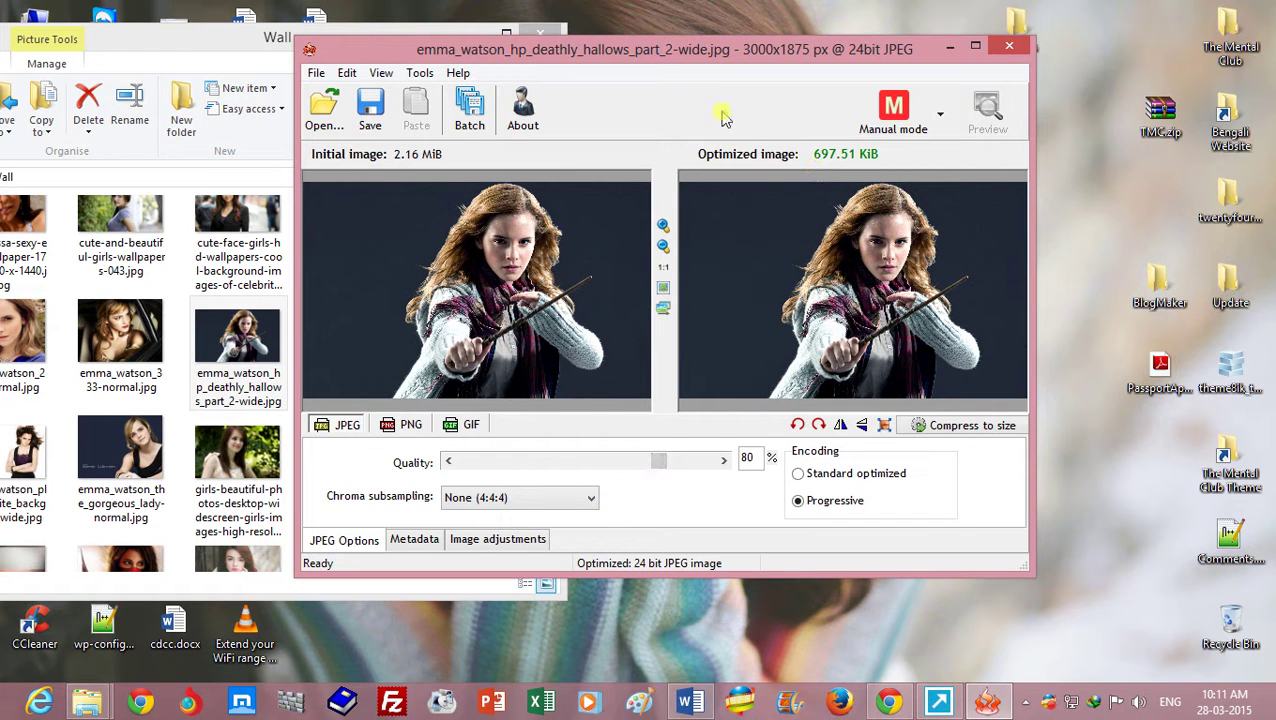
{"action": "left_click_drag", "start_coordinate": [716, 56], "coordinate": [688, 48]}
Save the 80% optimized photo as a new copy on the Desktop instead of replacing the original.
{"action": "left_click", "coordinate": [400, 118]}
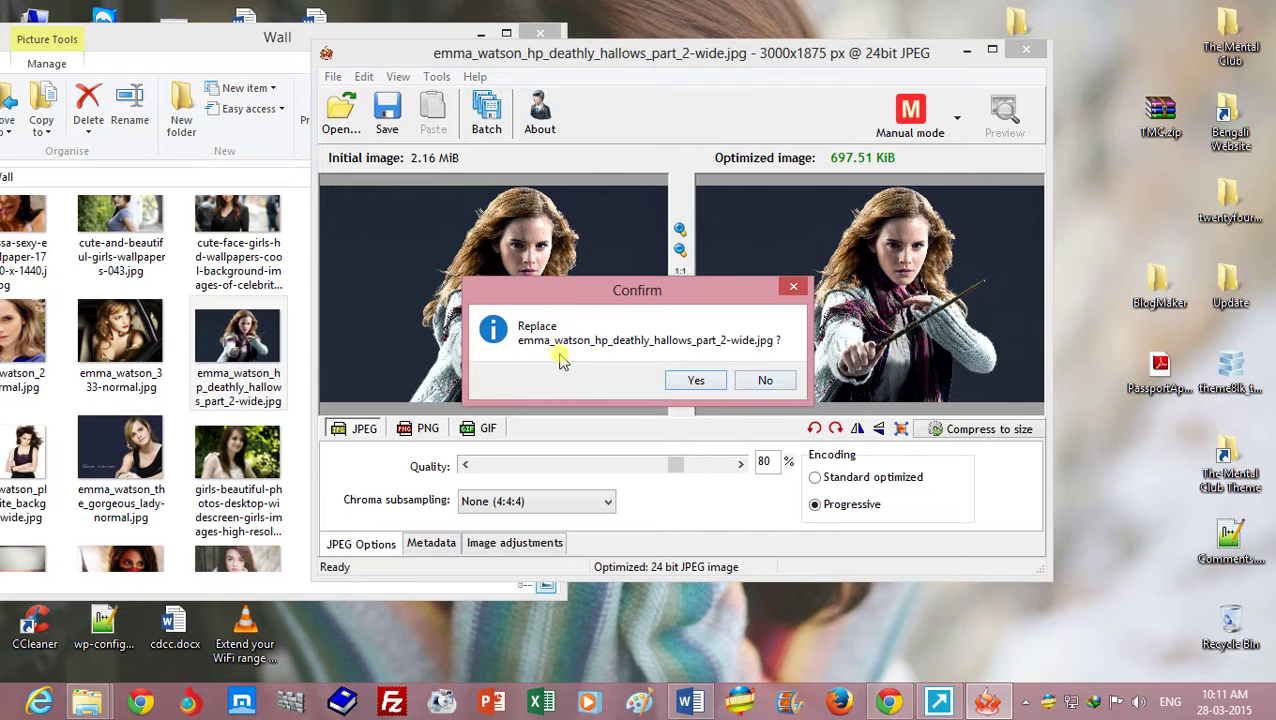
{"action": "left_click", "coordinate": [765, 380]}
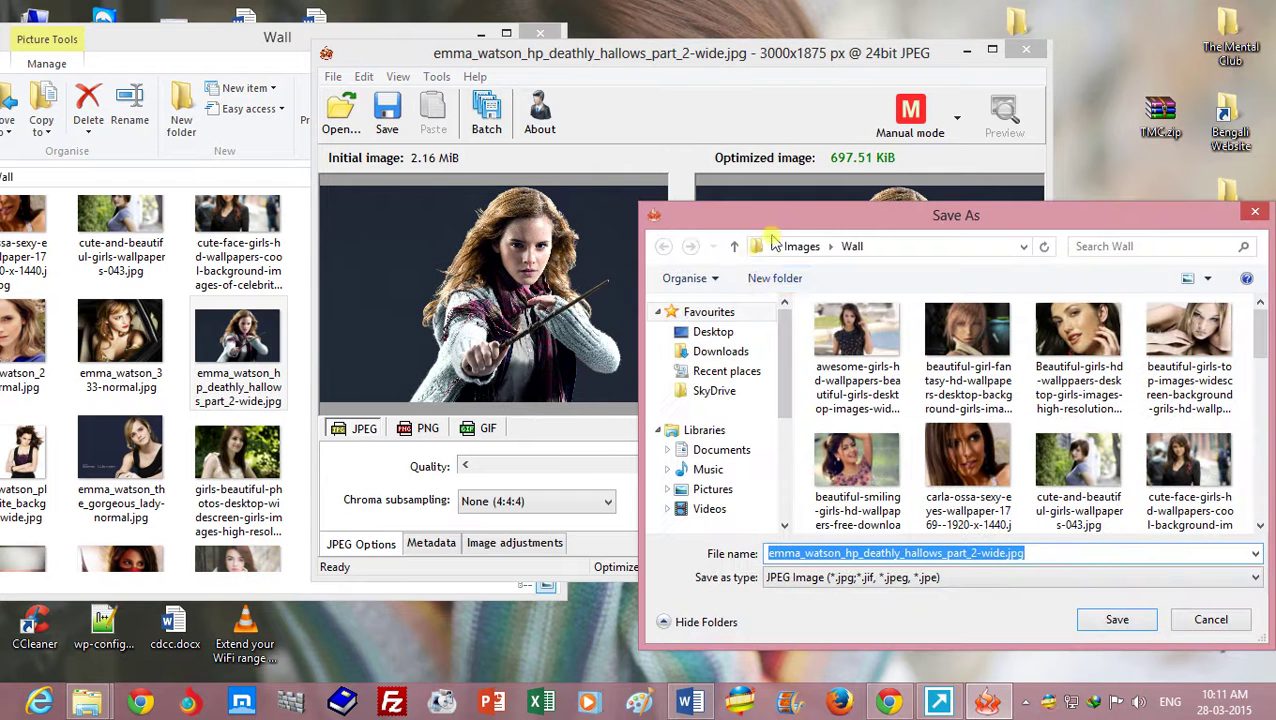
{"action": "left_click_drag", "start_coordinate": [776, 208], "coordinate": [566, 170]}
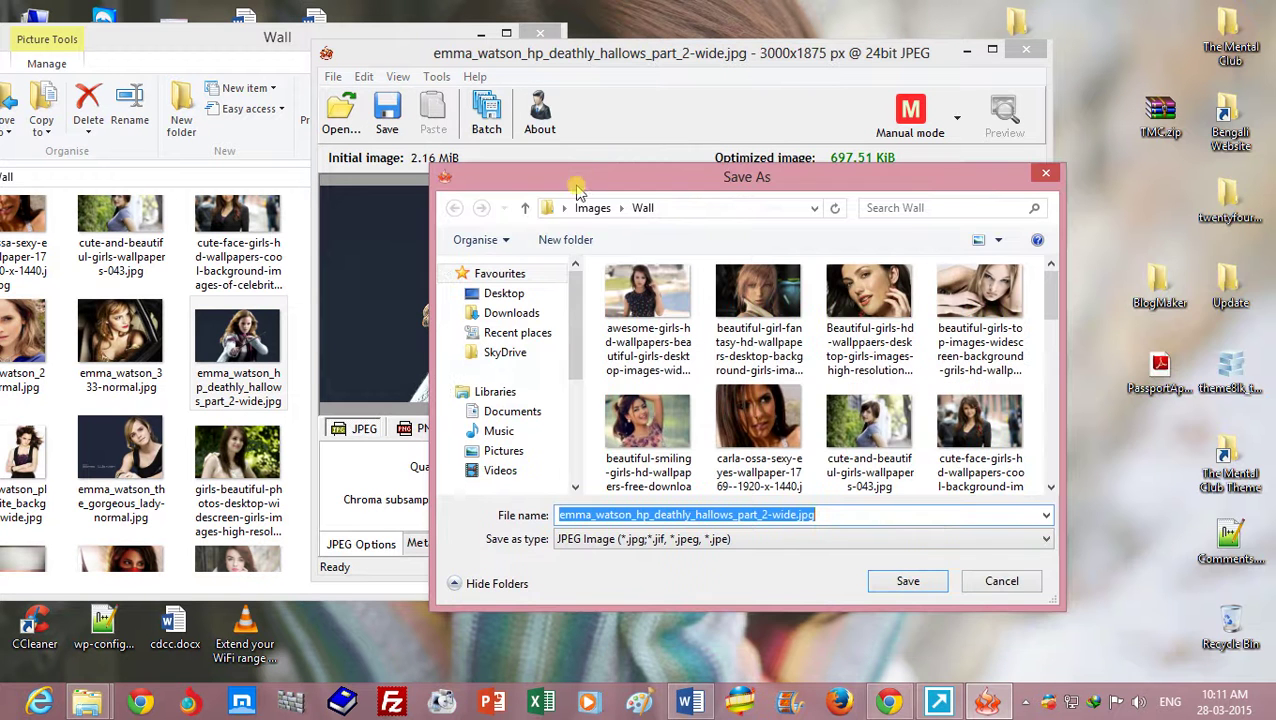
{"action": "left_click", "coordinate": [525, 292]}
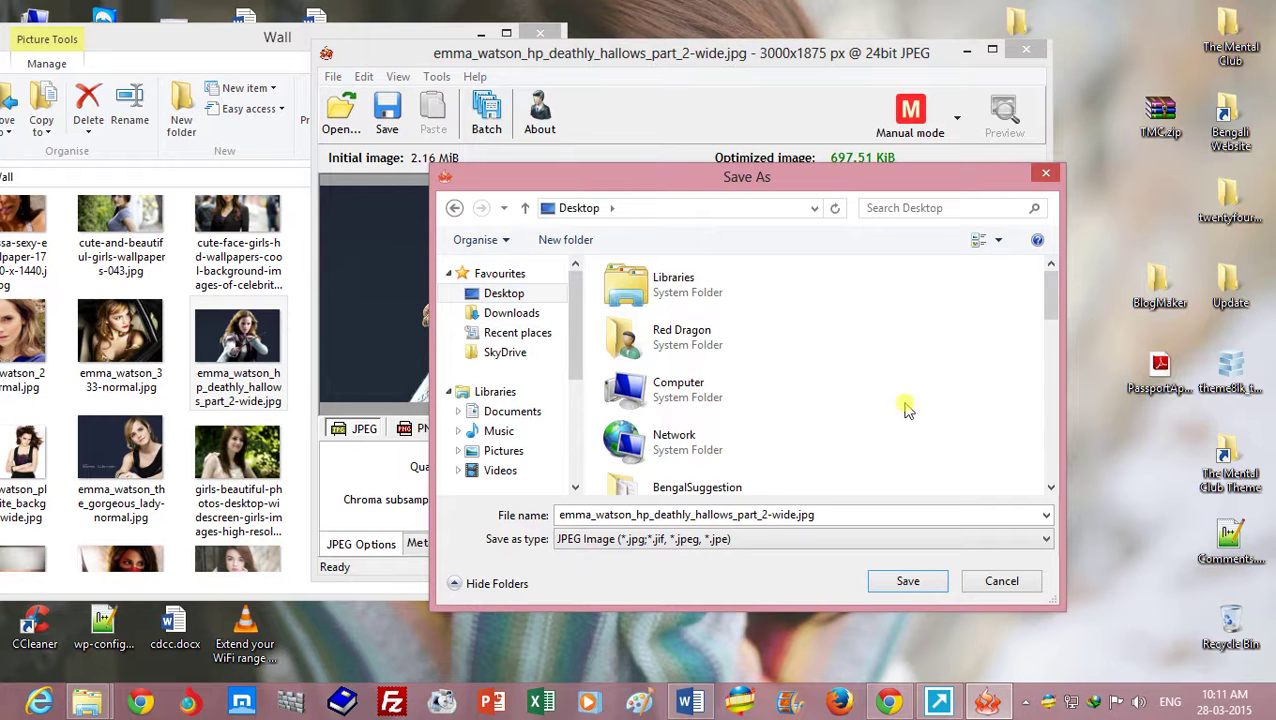
{"action": "left_click", "coordinate": [901, 581]}
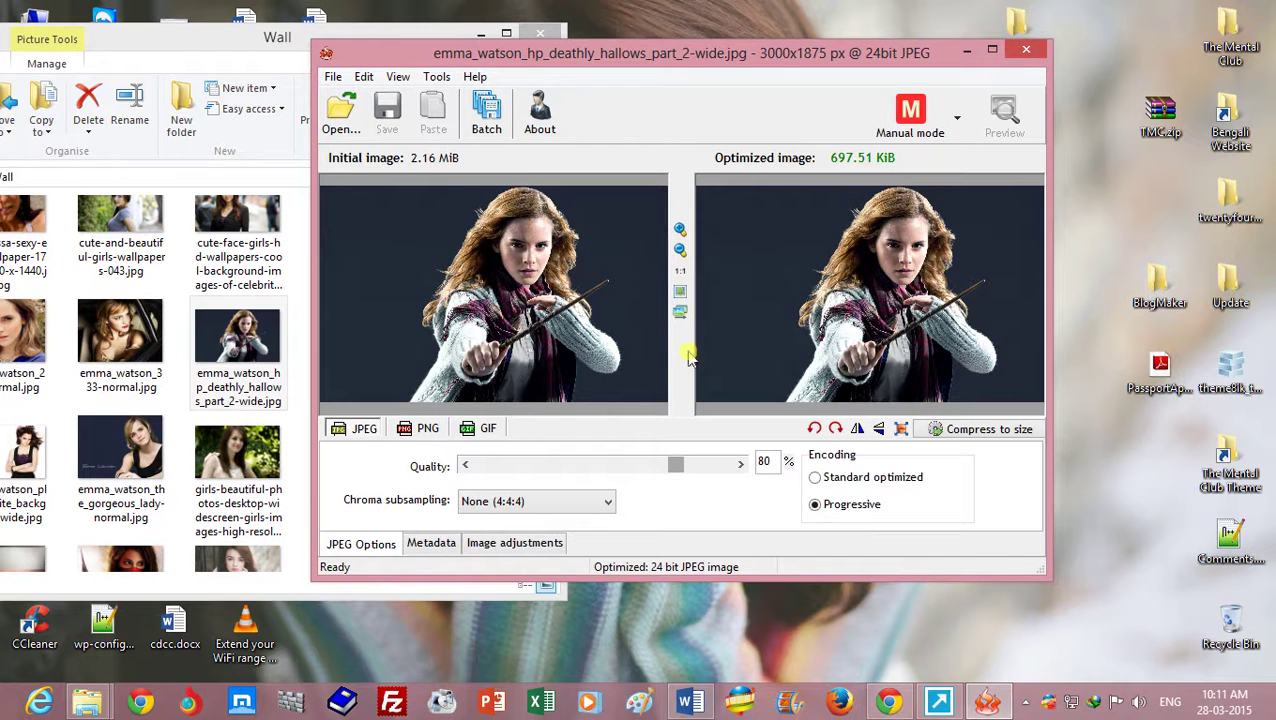
{"action": "left_click", "coordinate": [479, 35]}
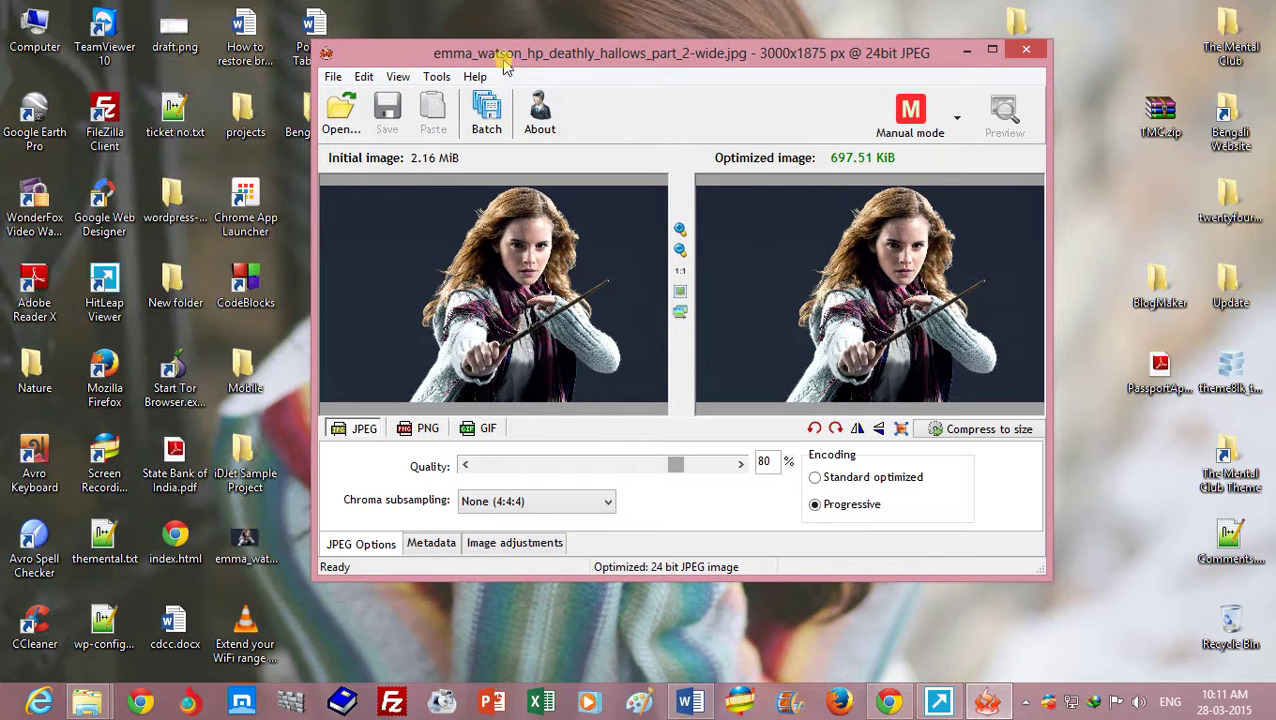
{"action": "left_click_drag", "start_coordinate": [507, 58], "coordinate": [665, 65]}
Open the Desktop copy and confirm 697 KB and 3000 x 1875 in Properties, then close the viewer.
{"action": "left_click", "coordinate": [246, 543]}
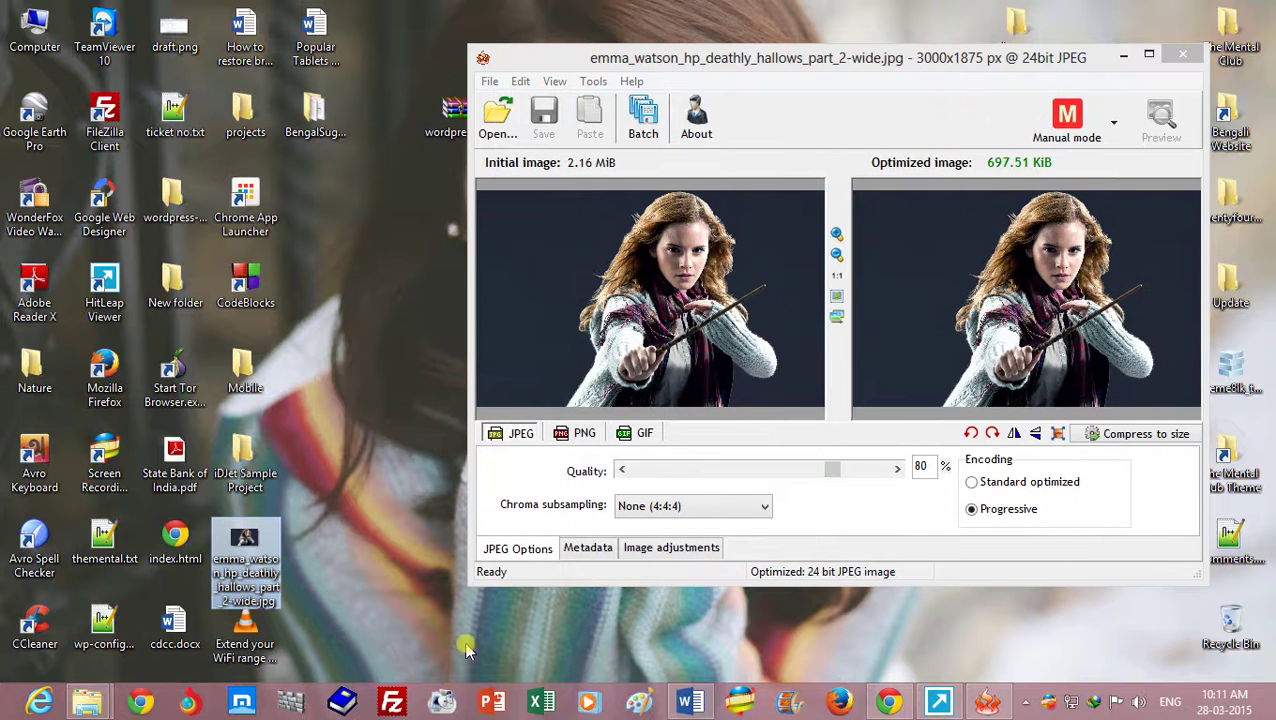
{"action": "double_click", "coordinate": [250, 552]}
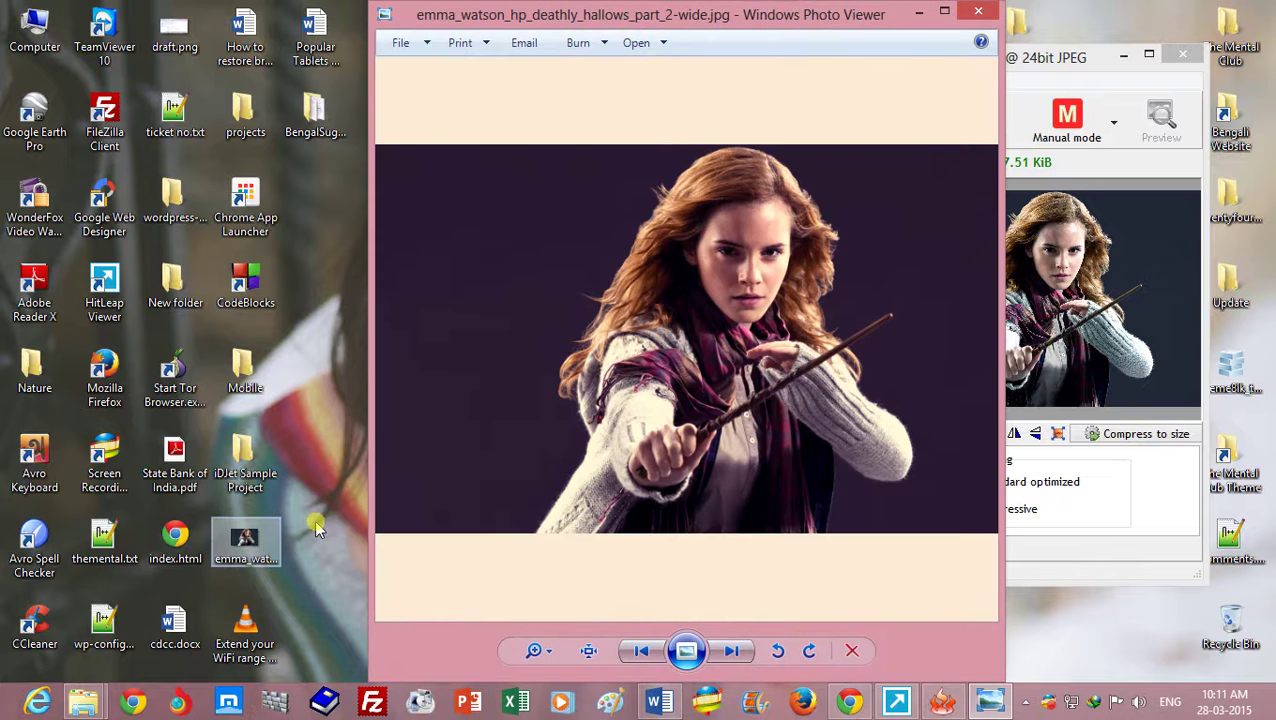
{"action": "right_click", "coordinate": [685, 275]}
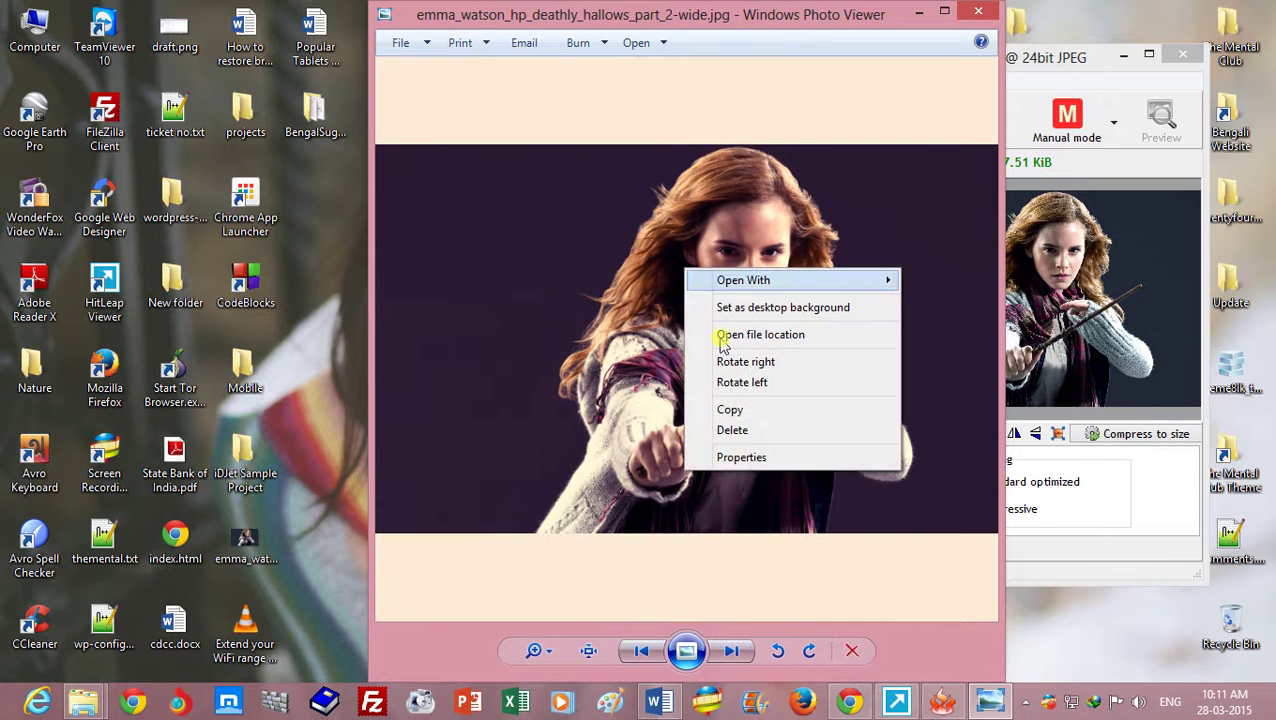
{"action": "left_click", "coordinate": [743, 458]}
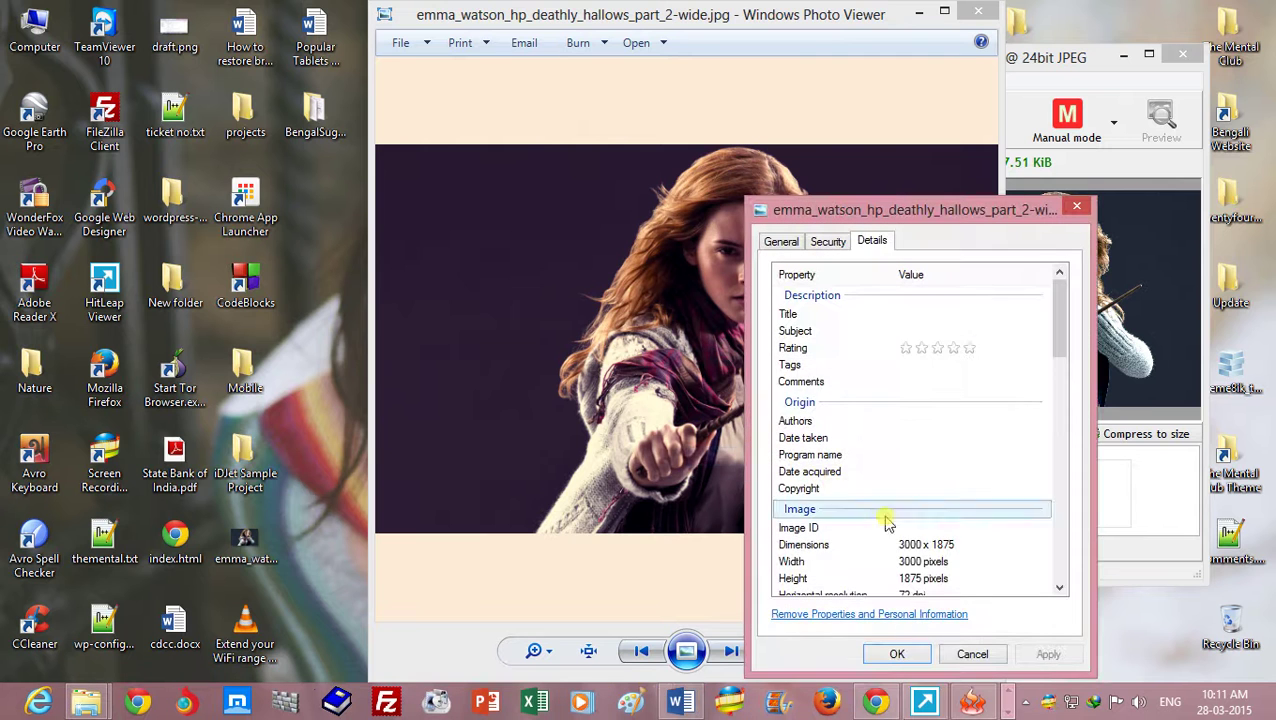
{"action": "left_click_drag", "start_coordinate": [1056, 342], "coordinate": [1058, 396]}
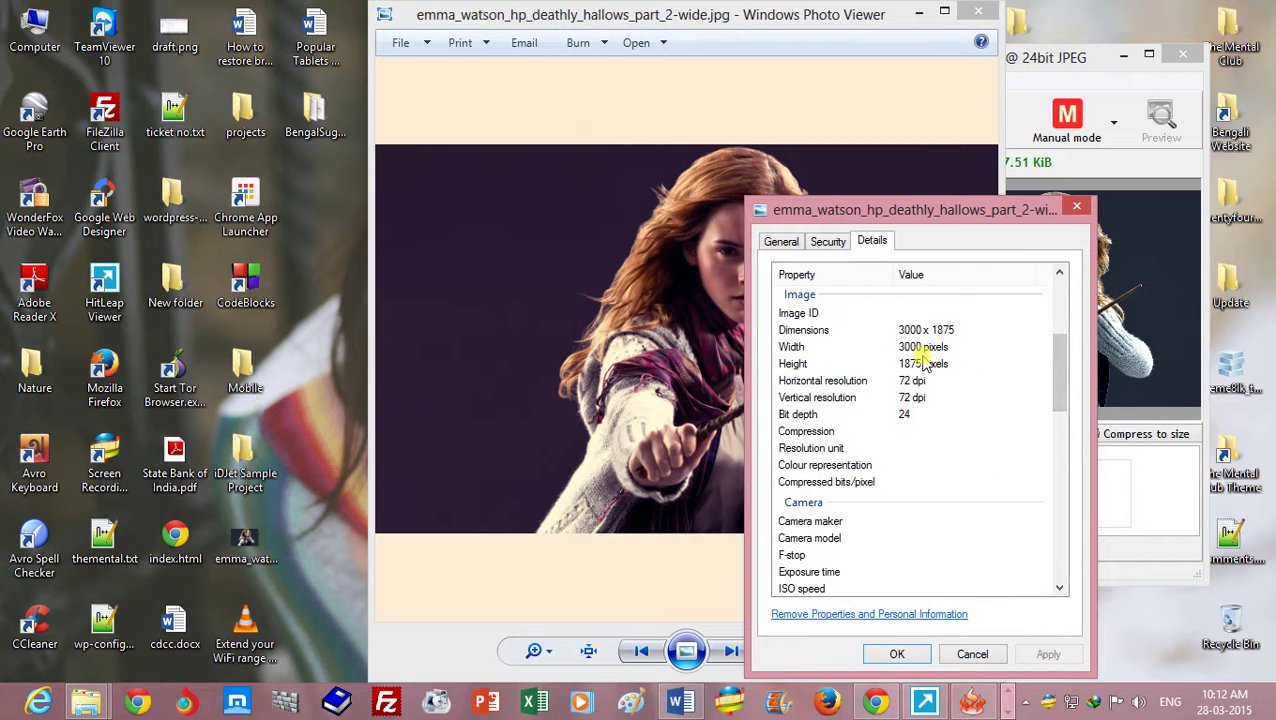
{"action": "left_click", "coordinate": [781, 242]}
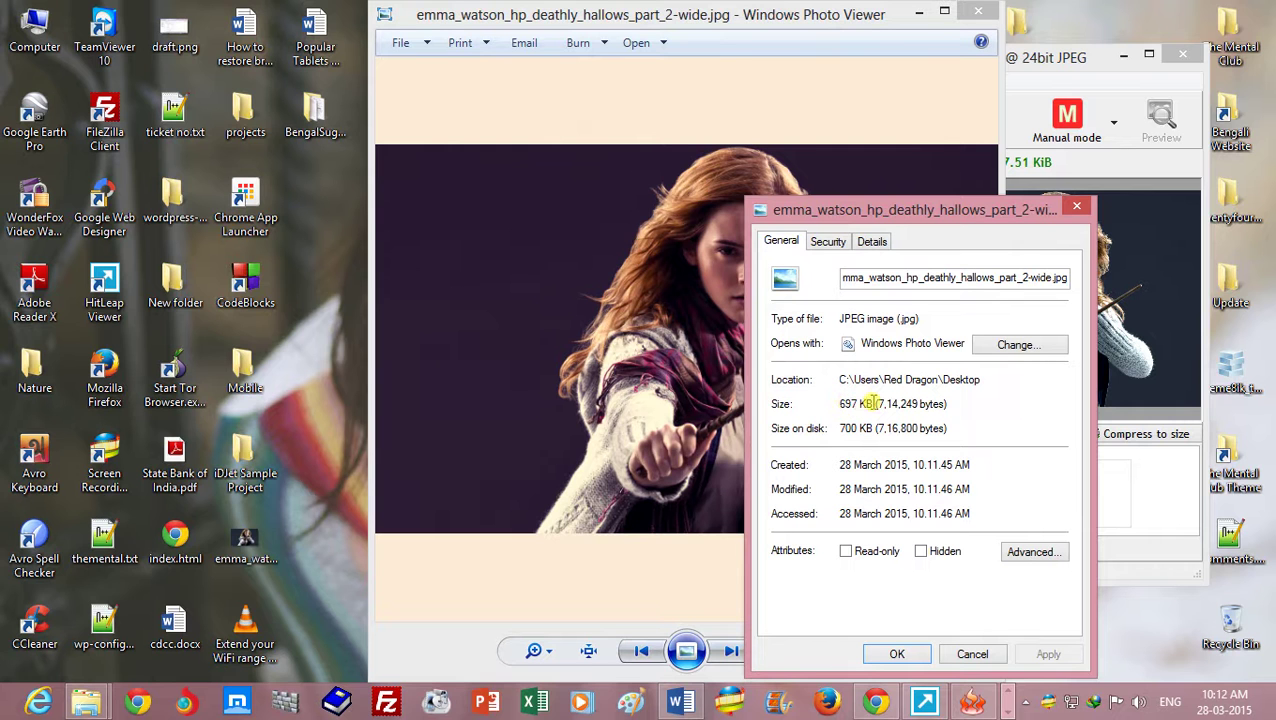
{"action": "left_click_drag", "start_coordinate": [875, 404], "coordinate": [833, 401]}
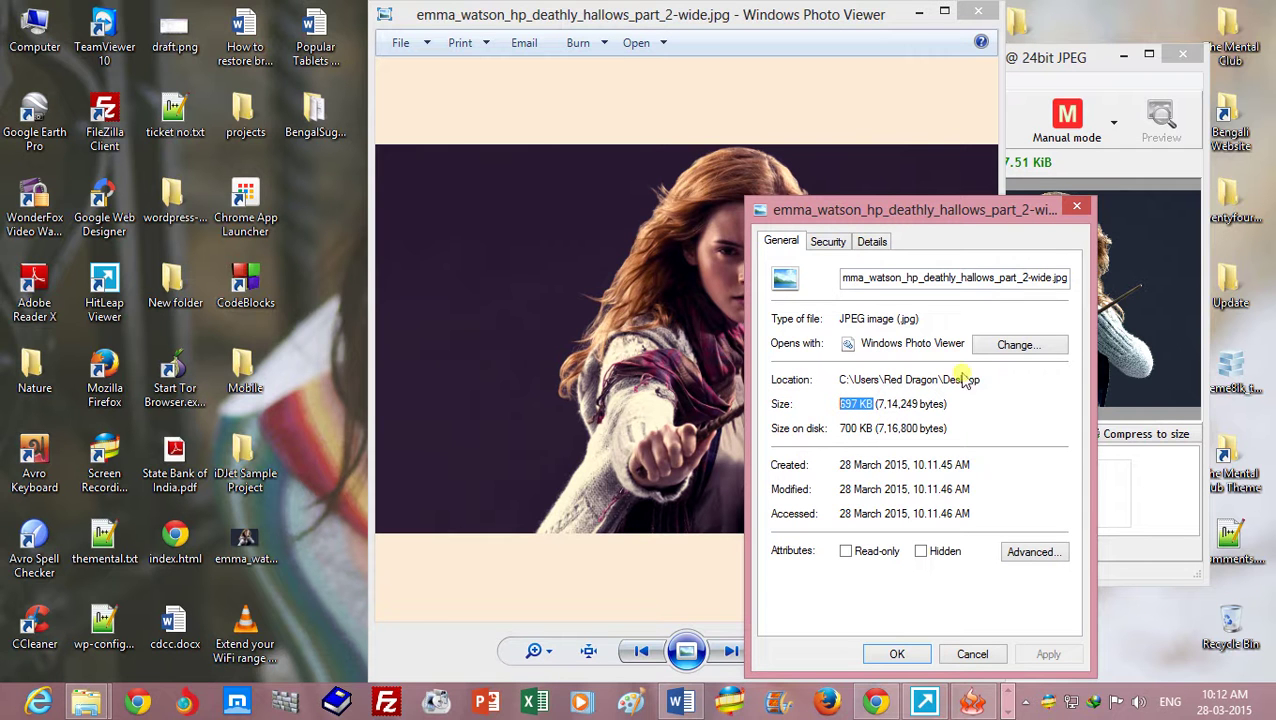
{"action": "left_click", "coordinate": [1075, 212]}
{"action": "left_click", "coordinate": [977, 12]}
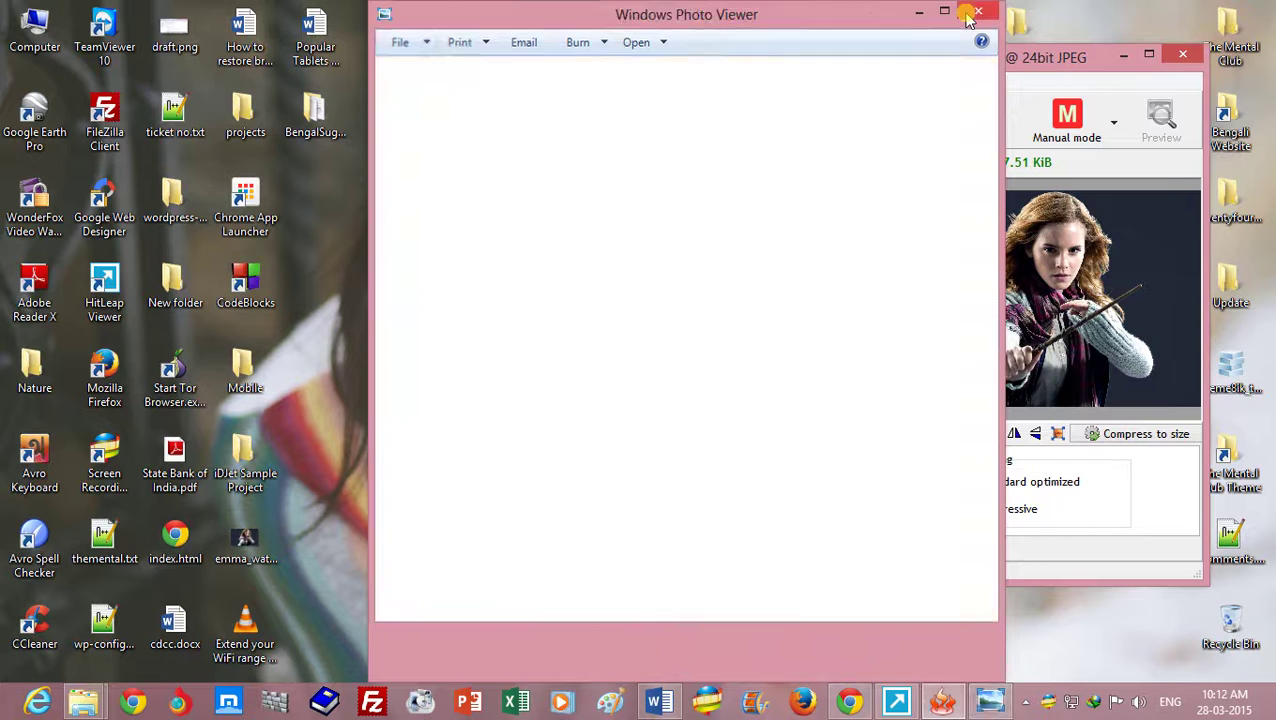
Resample the photo to width 300 with aspect ratio kept, giving 300x188.
{"action": "left_click", "coordinate": [1057, 437]}
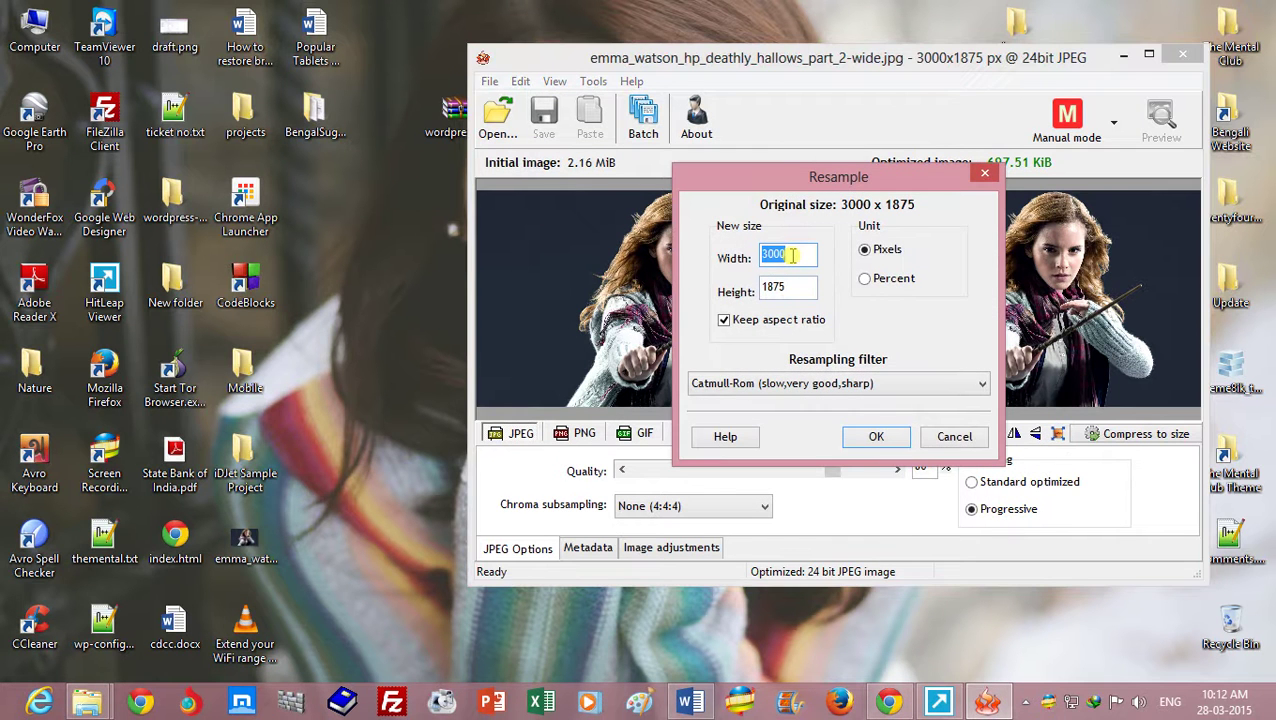
{"action": "type", "text": "30"}
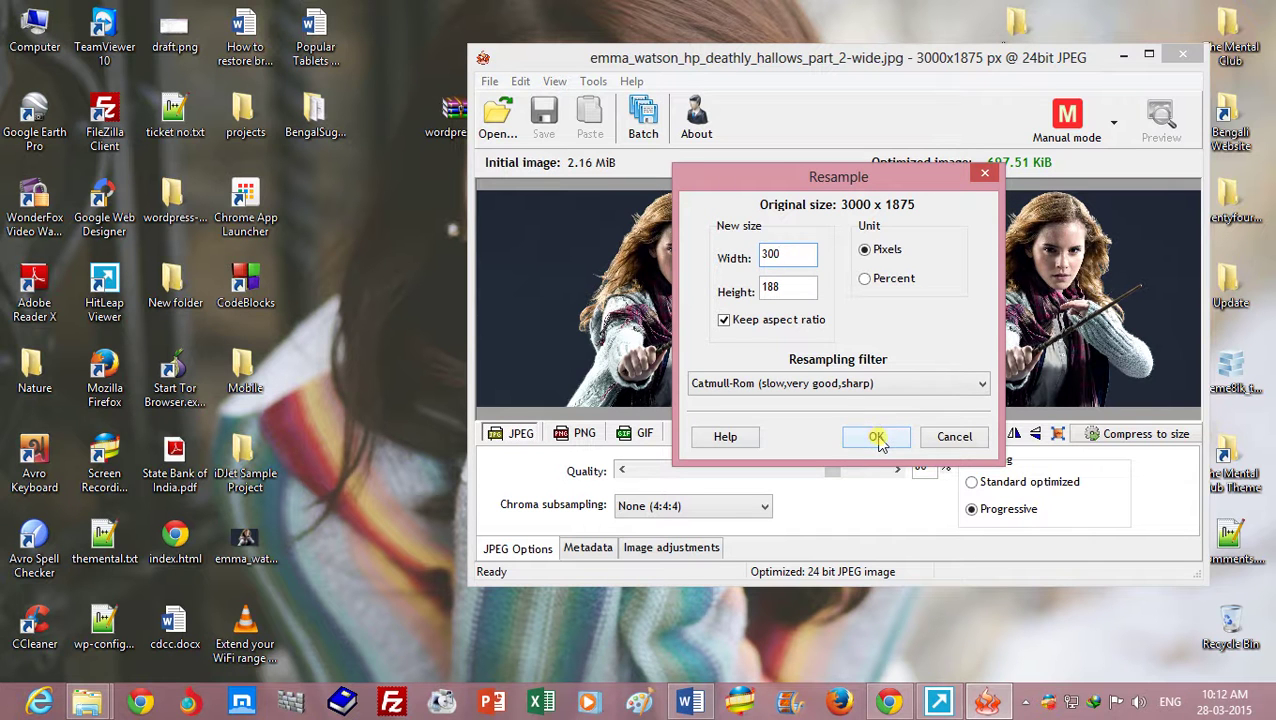
{"action": "left_click_drag", "start_coordinate": [849, 176], "coordinate": [845, 156]}
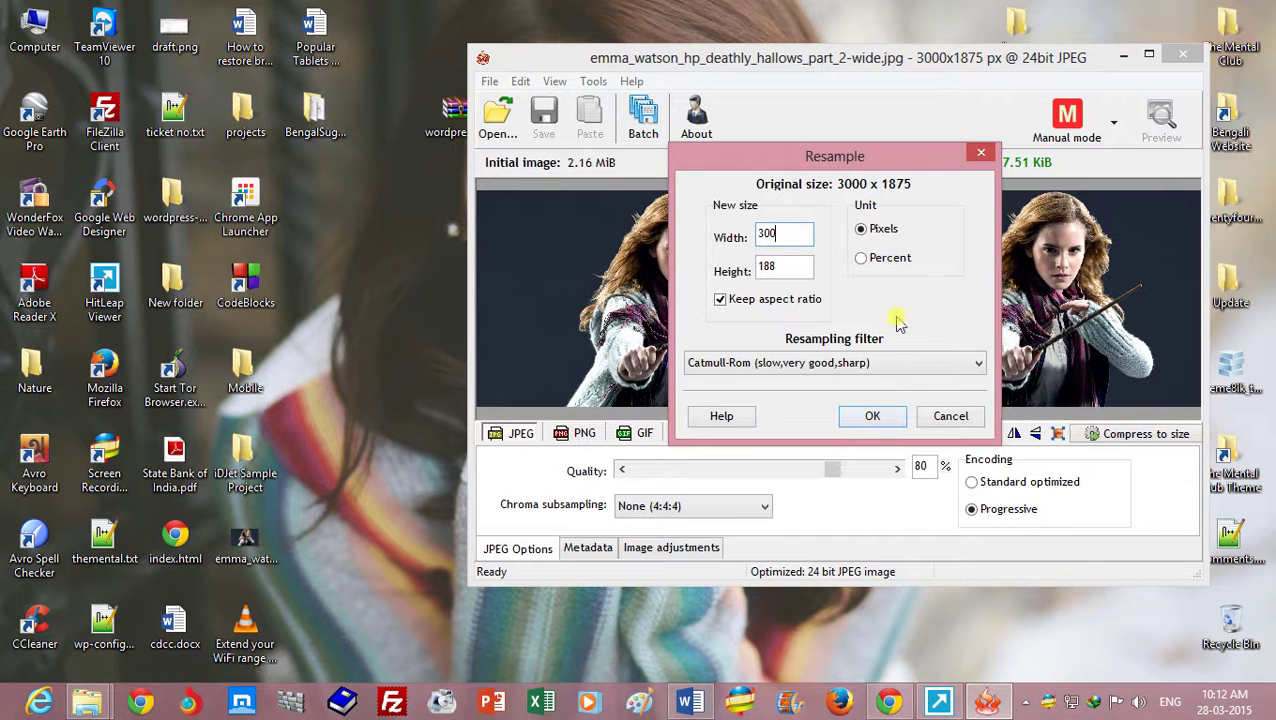
{"action": "left_click", "coordinate": [874, 418]}
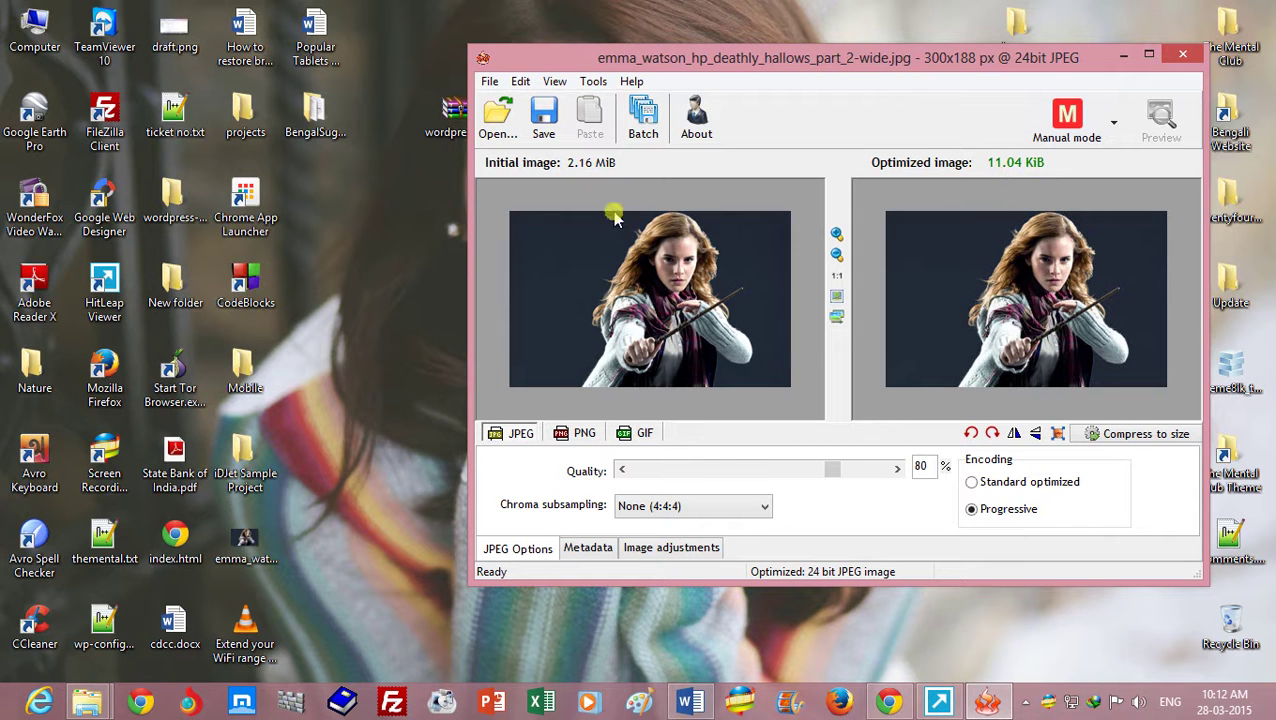
Save the resized image as a new file, emma_watson_hp_deathly_hallows_part_2-wide2.jpg.
{"action": "left_click", "coordinate": [545, 128]}
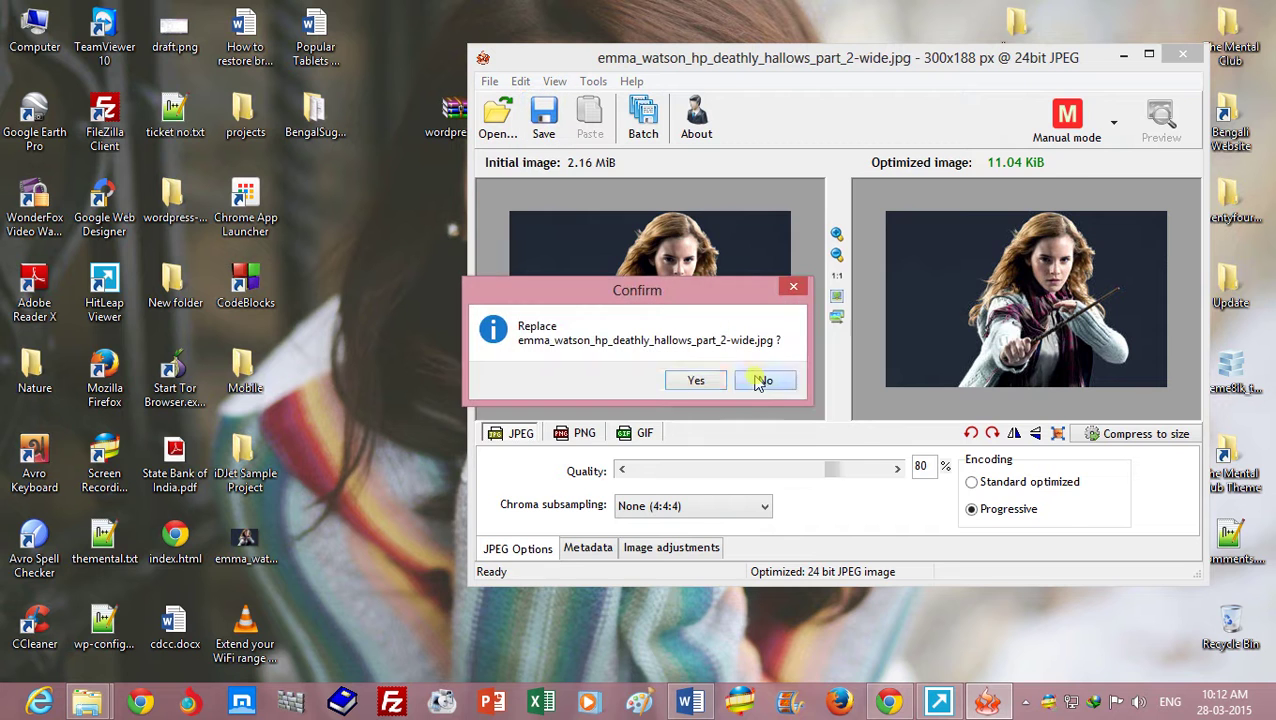
{"action": "left_click", "coordinate": [763, 379]}
{"action": "left_click", "coordinate": [797, 515]}
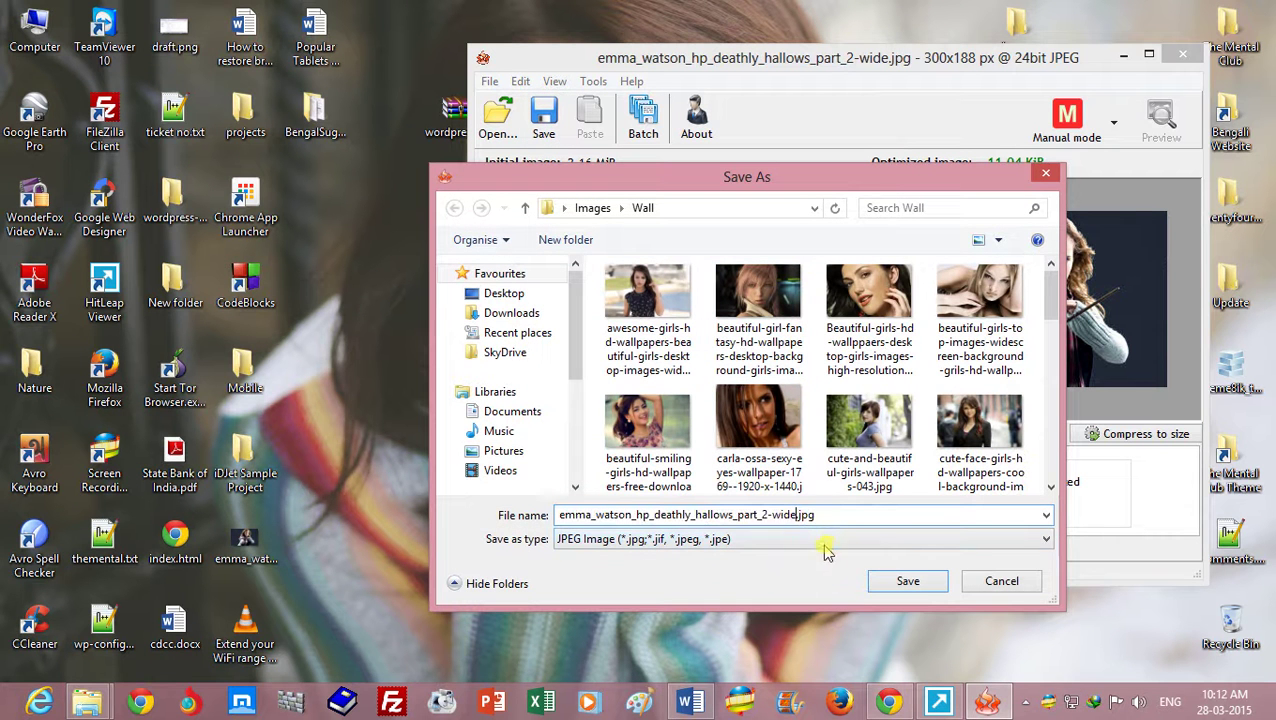
{"action": "left_click", "coordinate": [910, 582]}
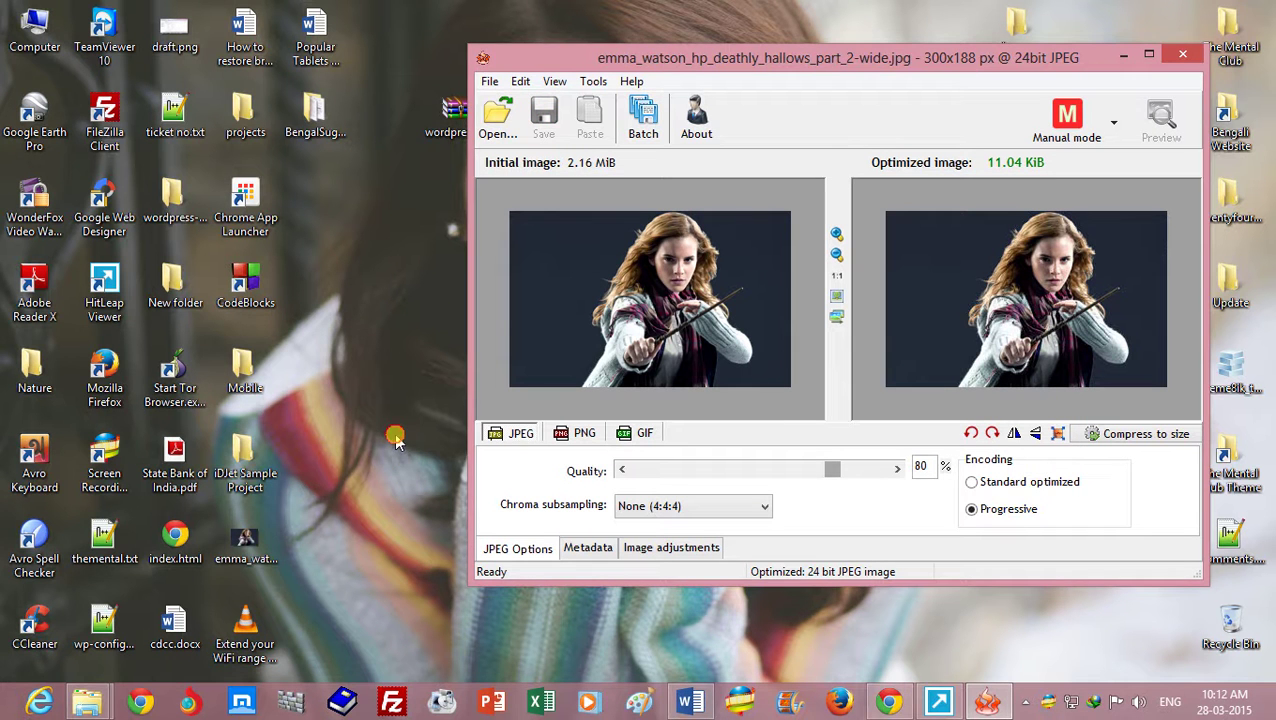
{"action": "mouse_move", "coordinate": [806, 64]}
{"action": "left_mouse_down"}
{"action": "mouse_move", "coordinate": [960, 240]}
{"action": "mouse_move", "coordinate": [900, 375]}
{"action": "mouse_move", "coordinate": [817, 57]}
{"action": "left_mouse_up"}
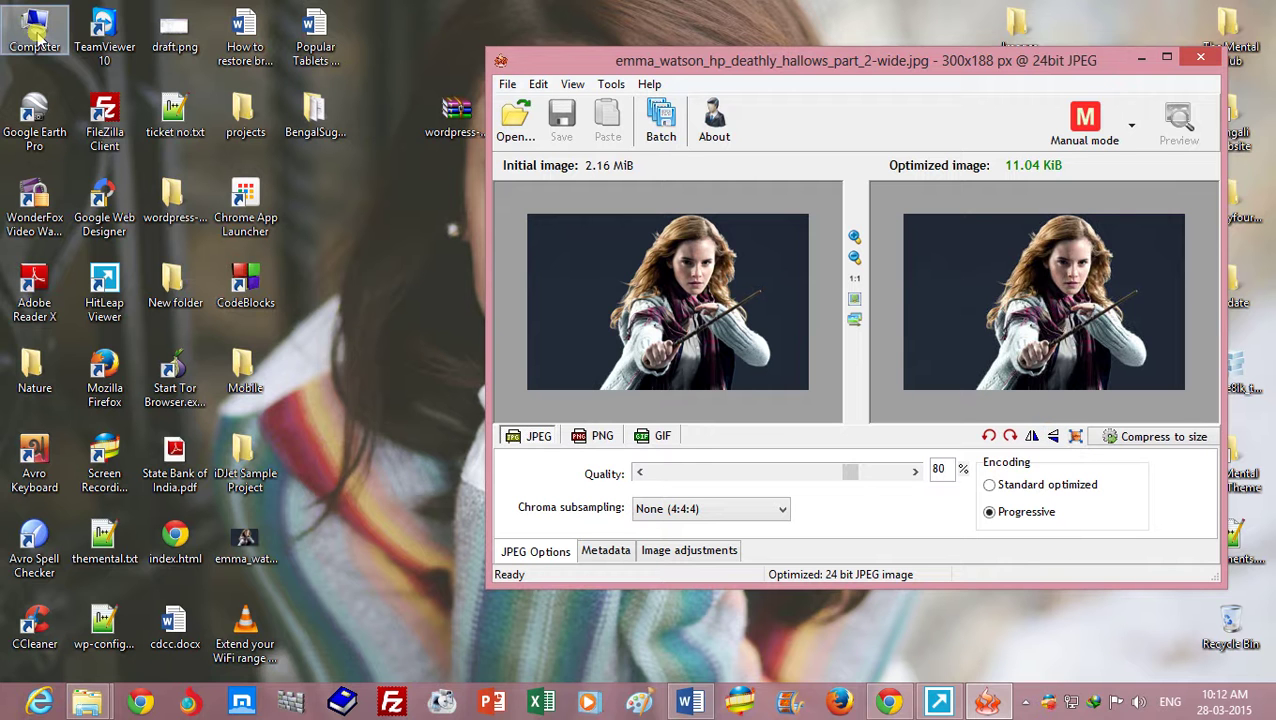
{"action": "double_click", "coordinate": [1015, 30]}
{"action": "left_click", "coordinate": [594, 326]}
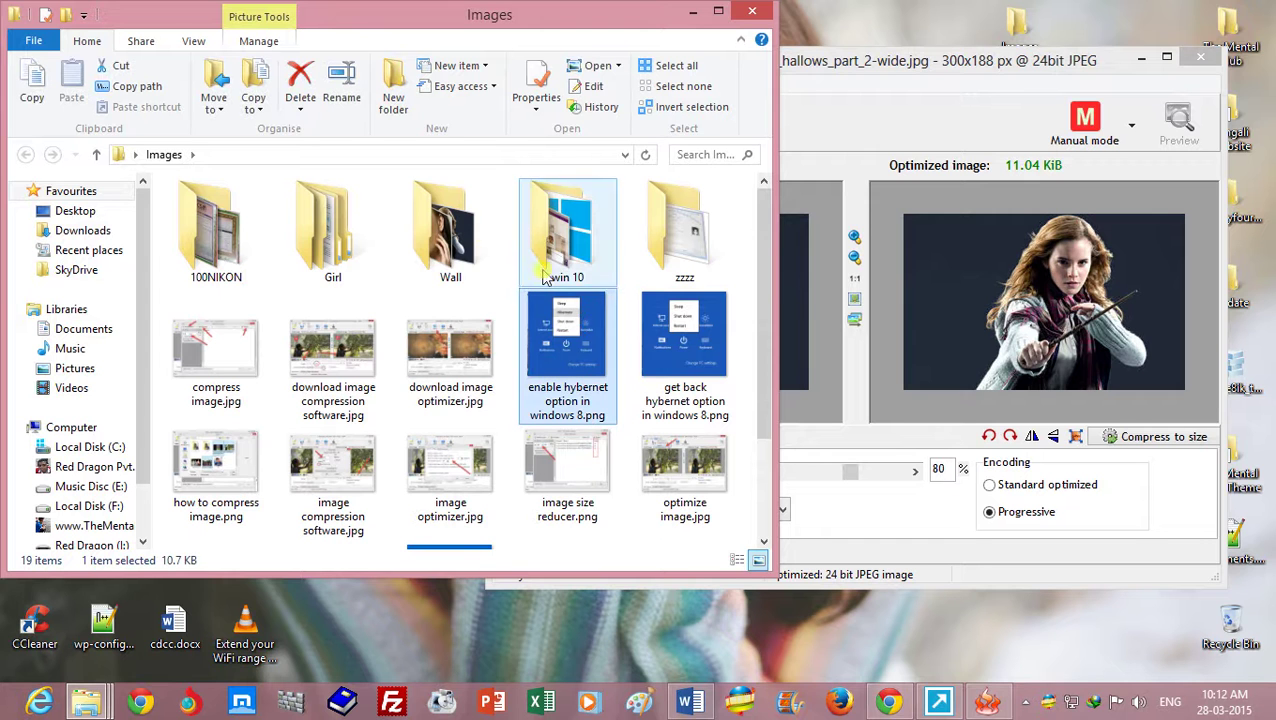
{"action": "double_click", "coordinate": [450, 232]}
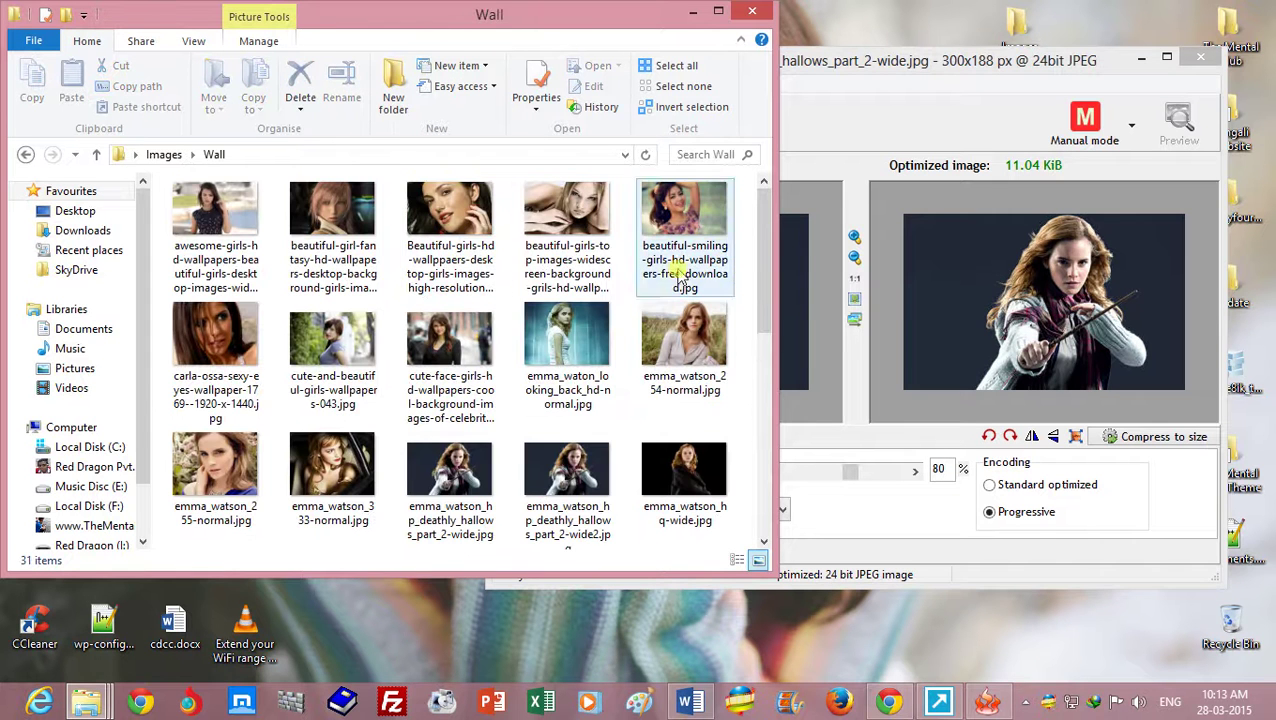
{"action": "left_click", "coordinate": [768, 329]}
{"action": "left_click_drag", "start_coordinate": [768, 329], "coordinate": [768, 364]}
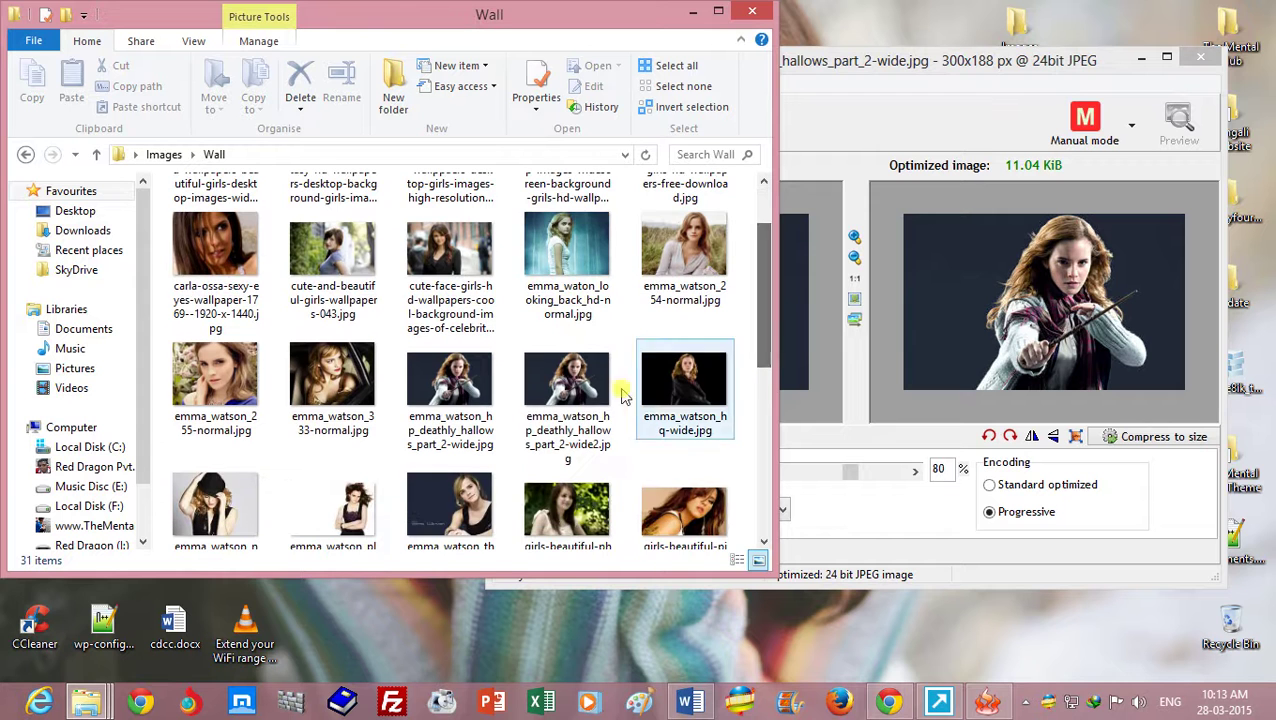
{"action": "left_click", "coordinate": [598, 400]}
{"action": "right_click", "coordinate": [592, 403]}
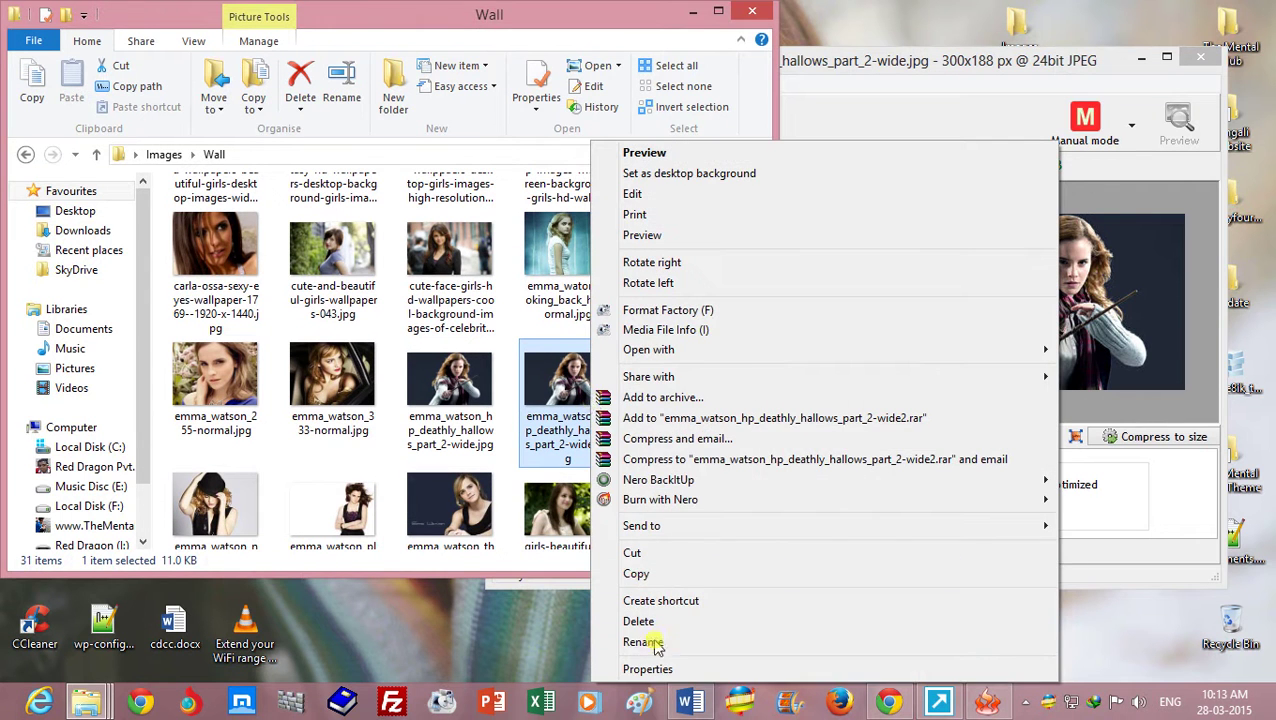
{"action": "left_click", "coordinate": [660, 669]}
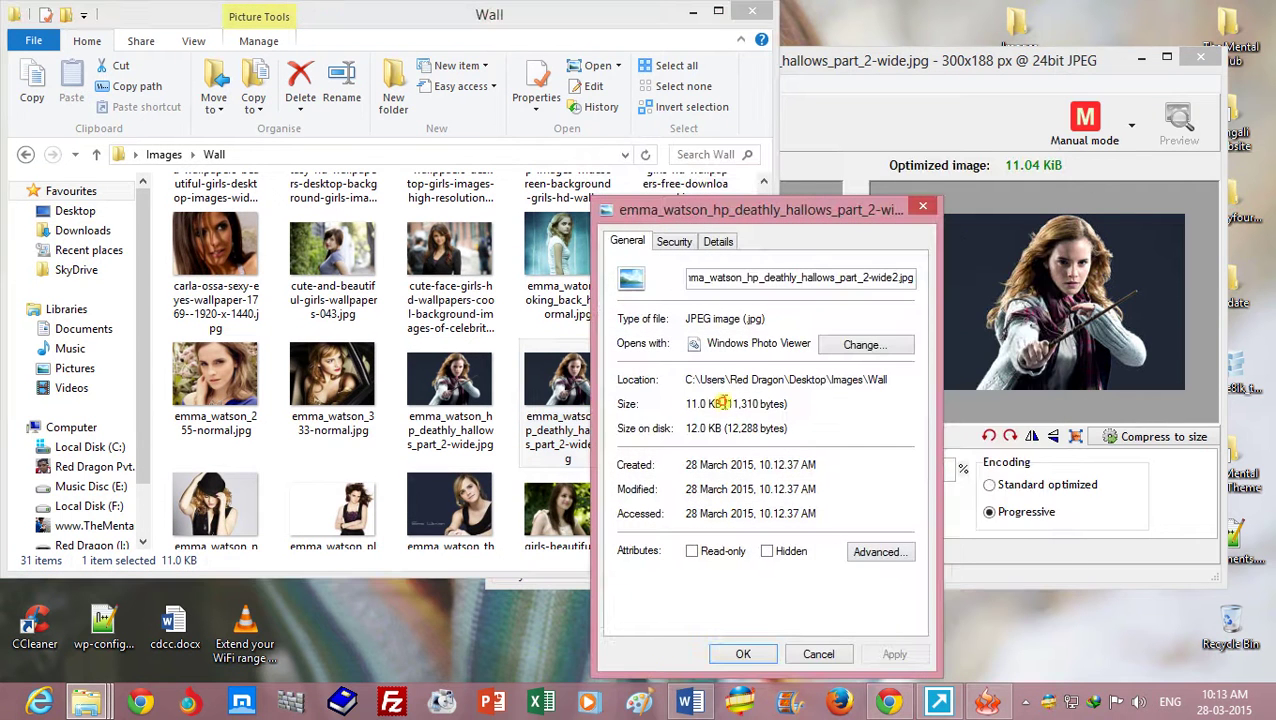
{"action": "left_click", "coordinate": [718, 241]}
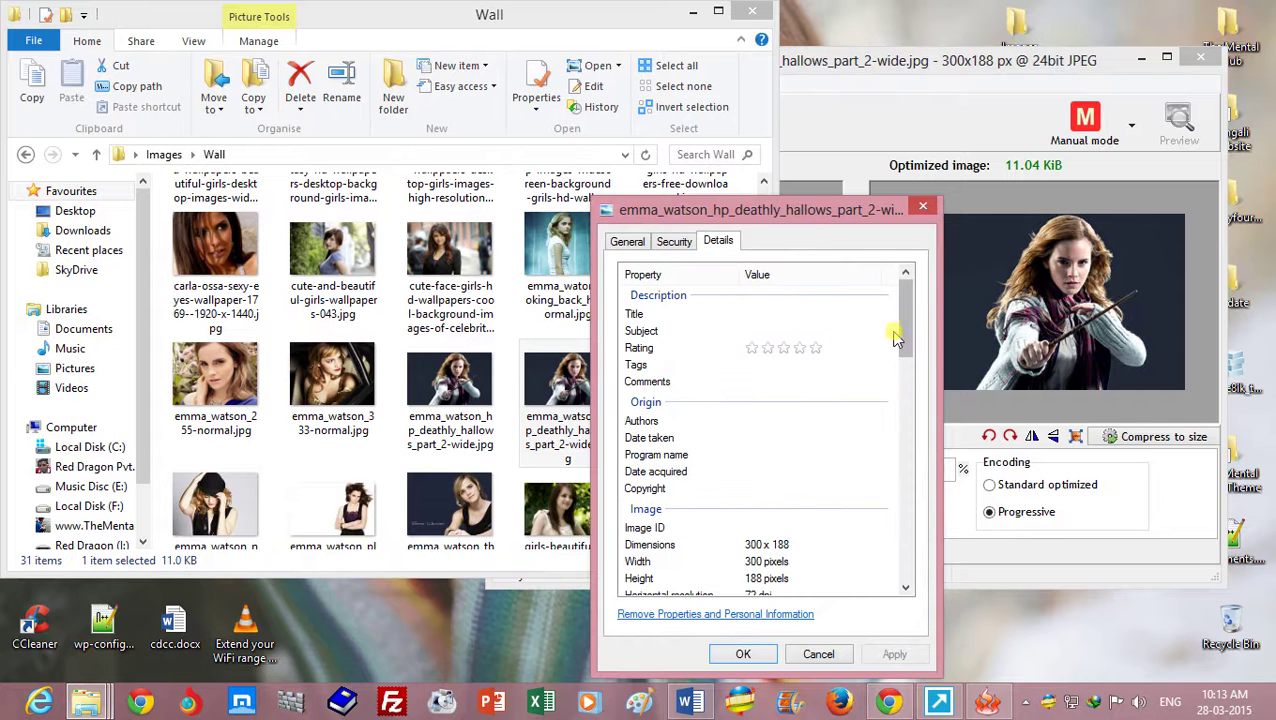
{"action": "left_click_drag", "start_coordinate": [905, 322], "coordinate": [704, 375]}
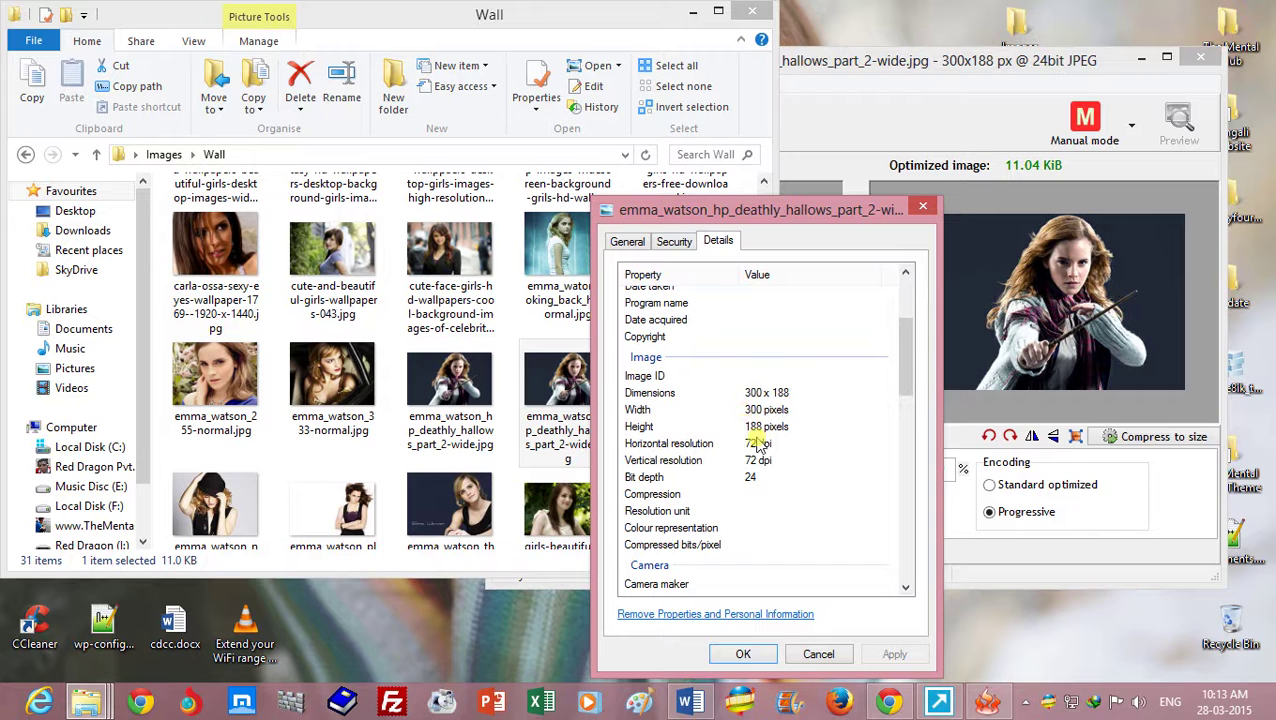
{"action": "left_click", "coordinate": [921, 206]}
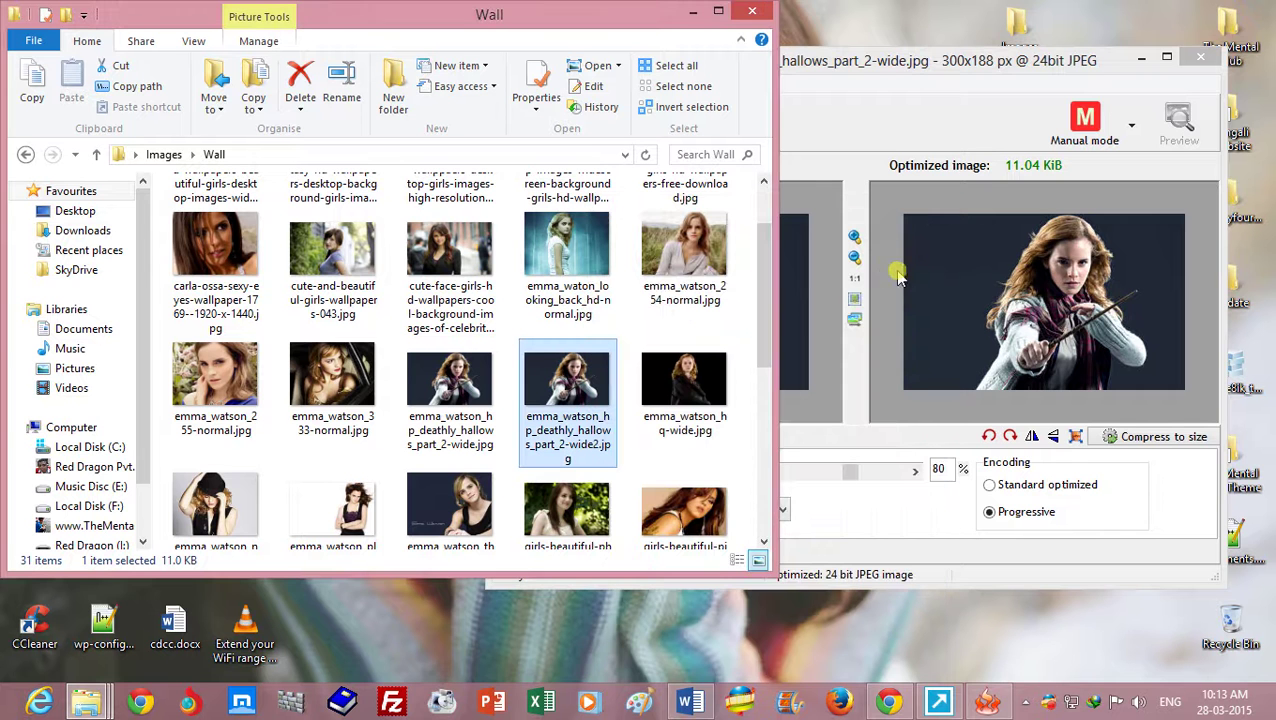
{"action": "left_click", "coordinate": [757, 12]}
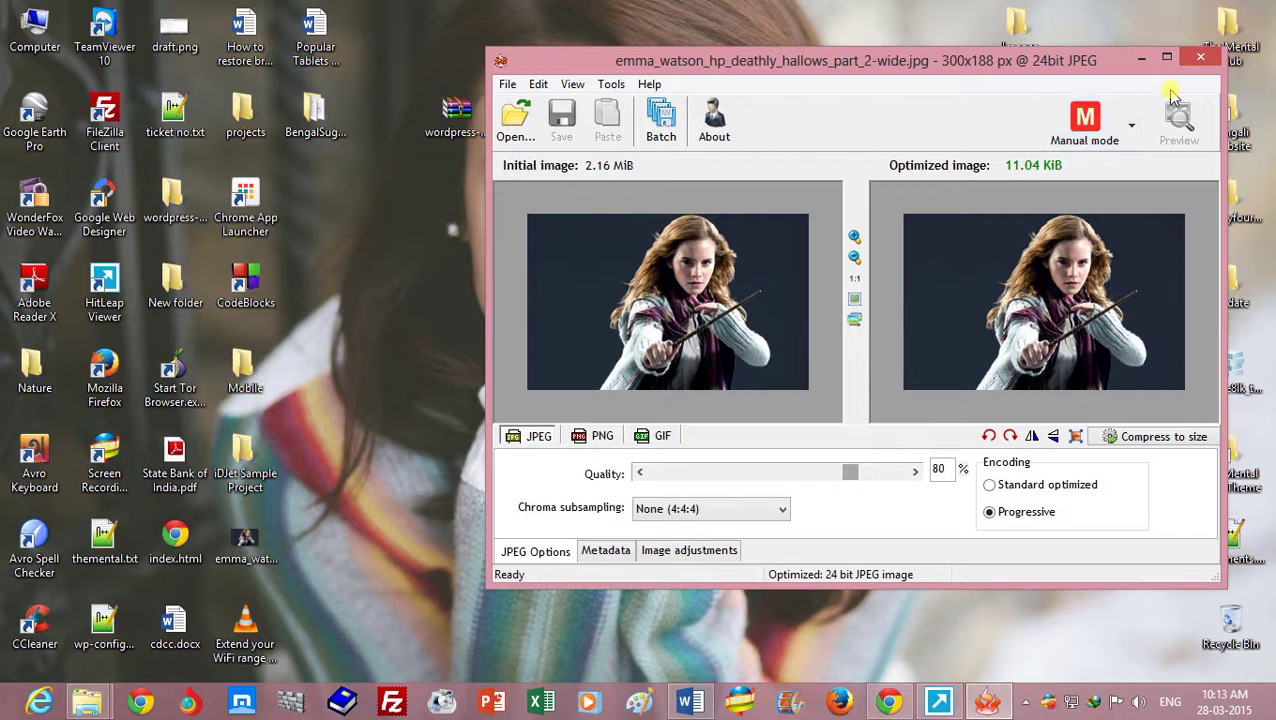
Move the RIOT window left and slightly up on the desktop.
{"action": "left_click_drag", "start_coordinate": [955, 63], "coordinate": [795, 108]}
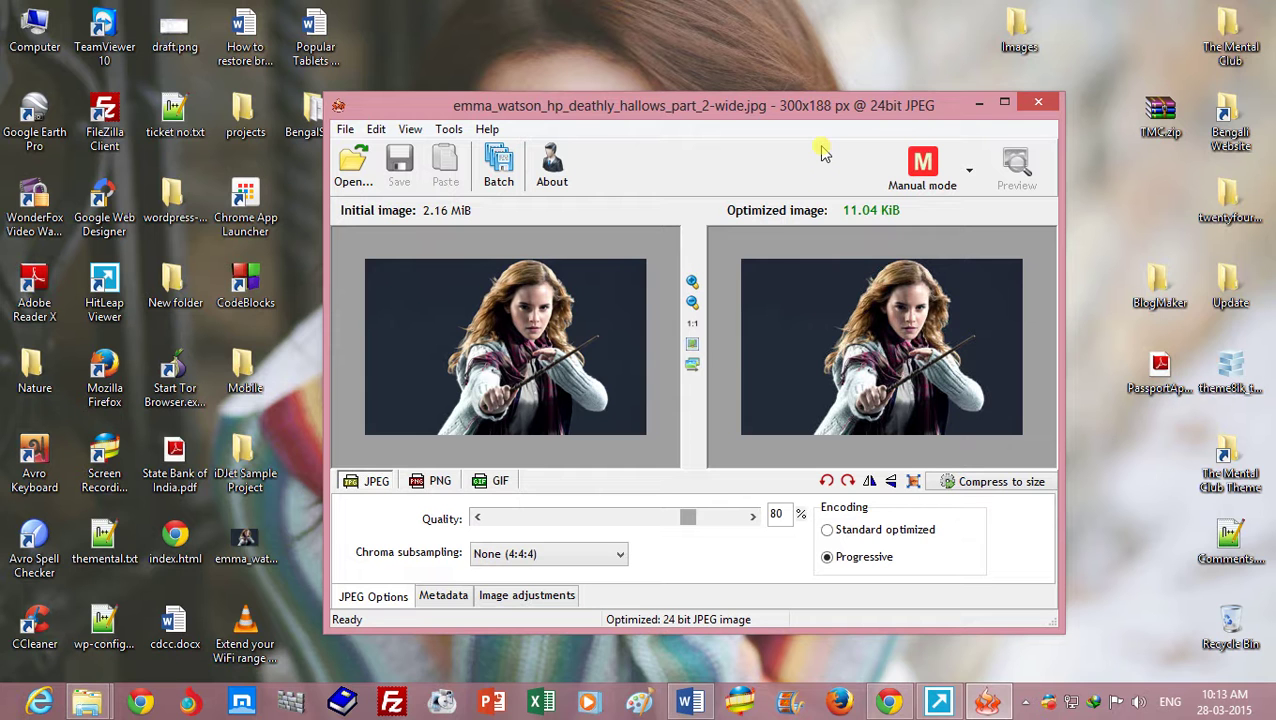
{"action": "left_click_drag", "start_coordinate": [755, 111], "coordinate": [758, 100]}
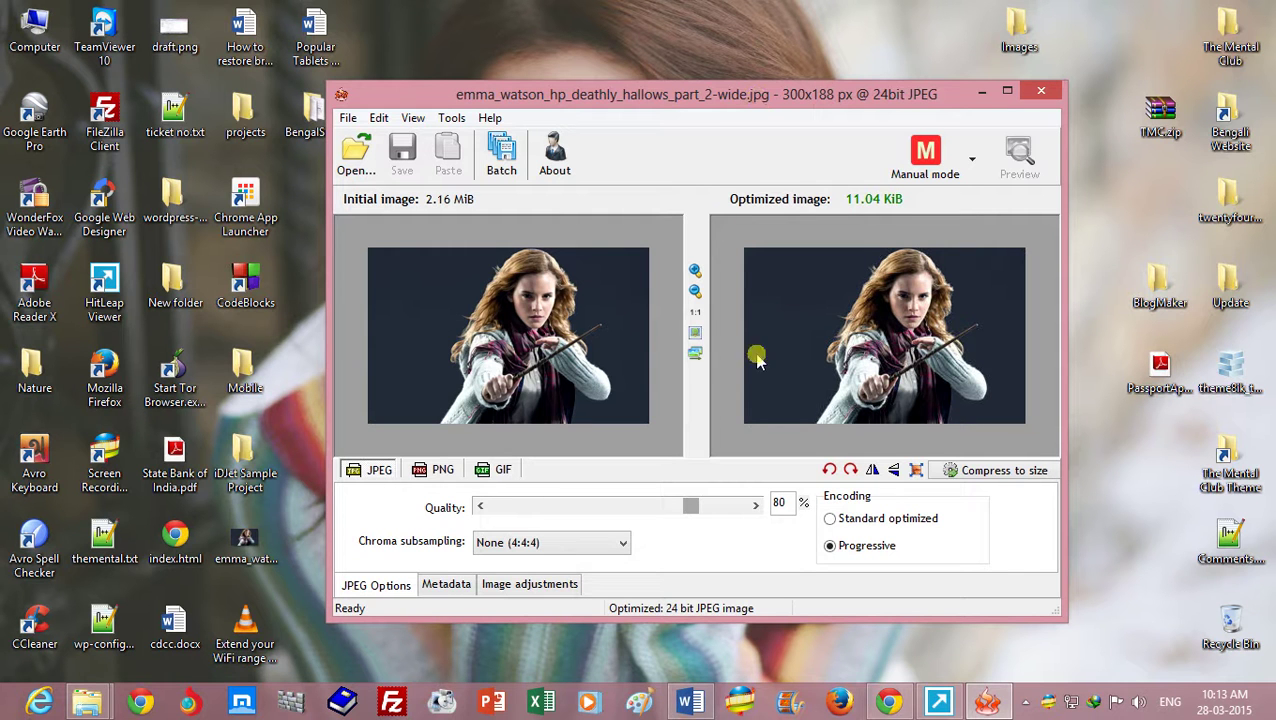
{"action": "left_click", "coordinate": [888, 703]}
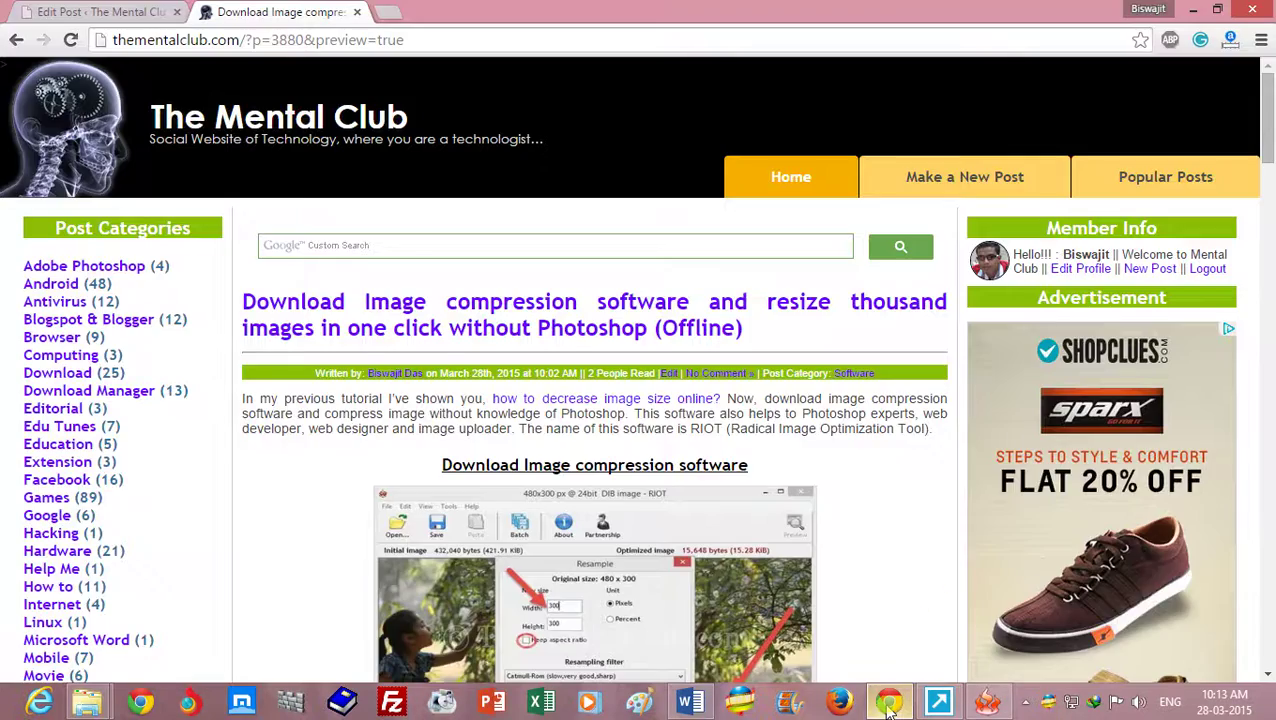
{"action": "mouse_move", "coordinate": [1266, 145]}
{"action": "left_mouse_down"}
{"action": "mouse_move", "coordinate": [1267, 401]}
{"action": "mouse_move", "coordinate": [1268, 128]}
{"action": "left_mouse_up"}
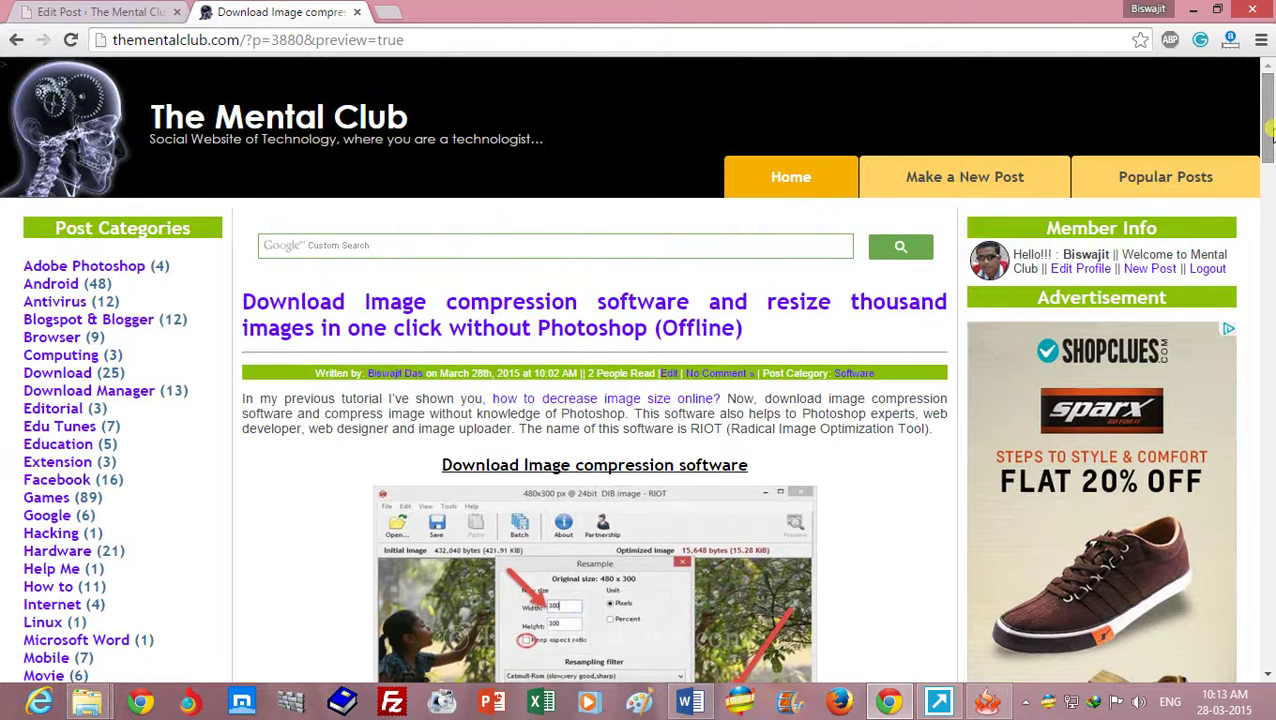